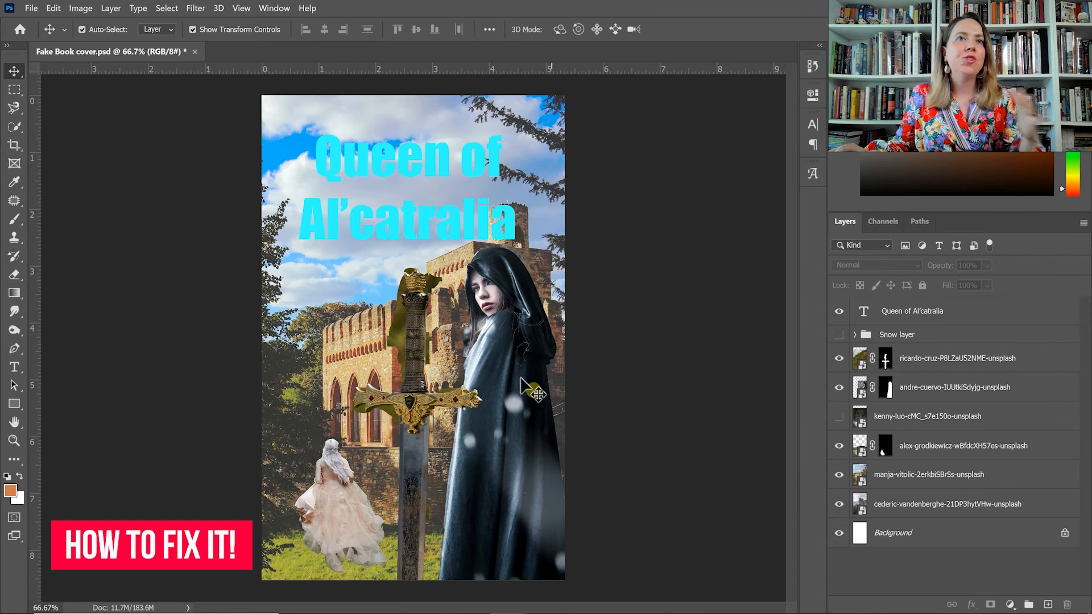
Hide the image layers of the sword, the hooded woman and the sunlit castle.
left_click(840, 359)
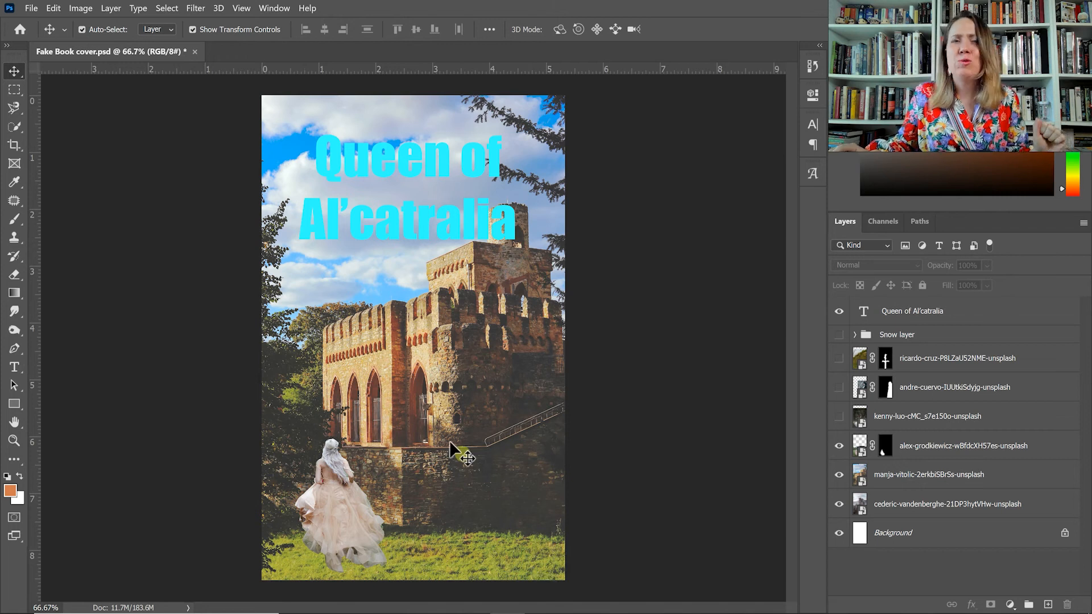
left_click(840, 476)
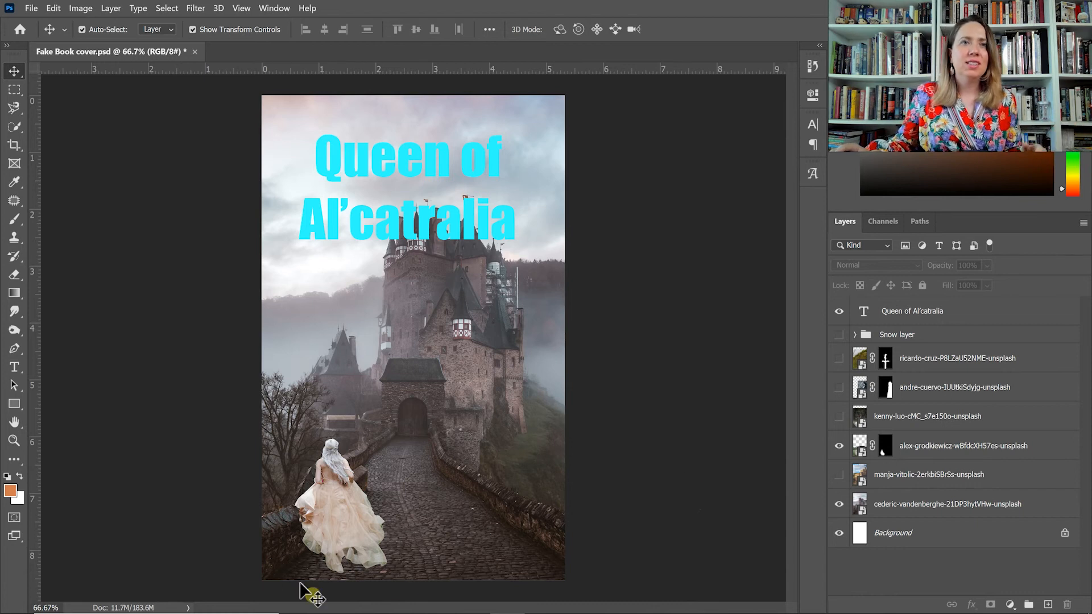
Inspect the edges of the woman in the peach dress, hide her layer and show the kenny-luo layer.
scroll(331, 548, "up", 2)
left_click_drag(592, 414, 576, 376)
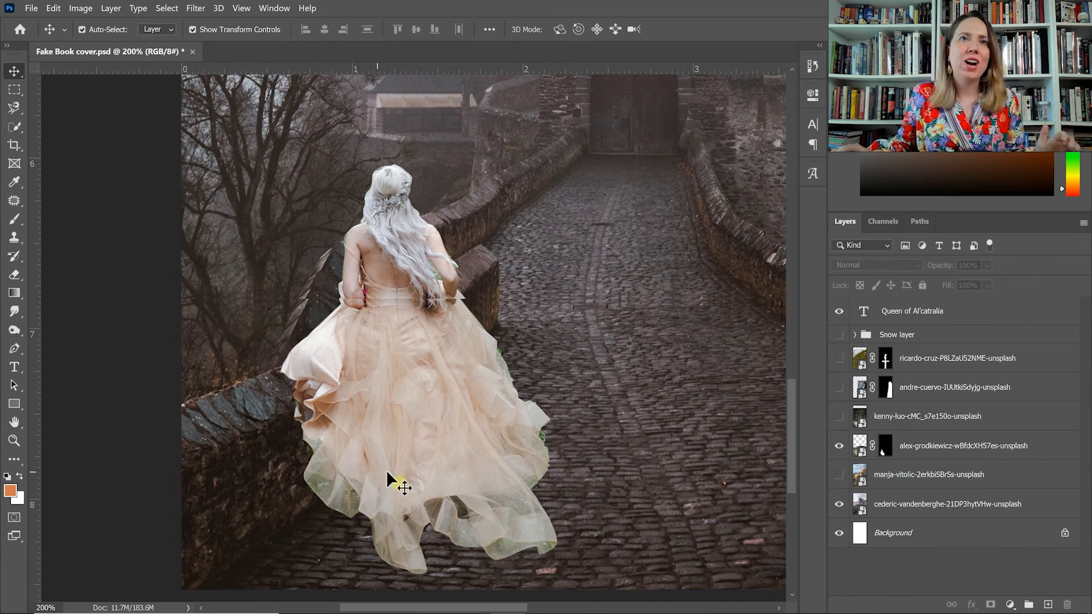
scroll(461, 488, "up", 1)
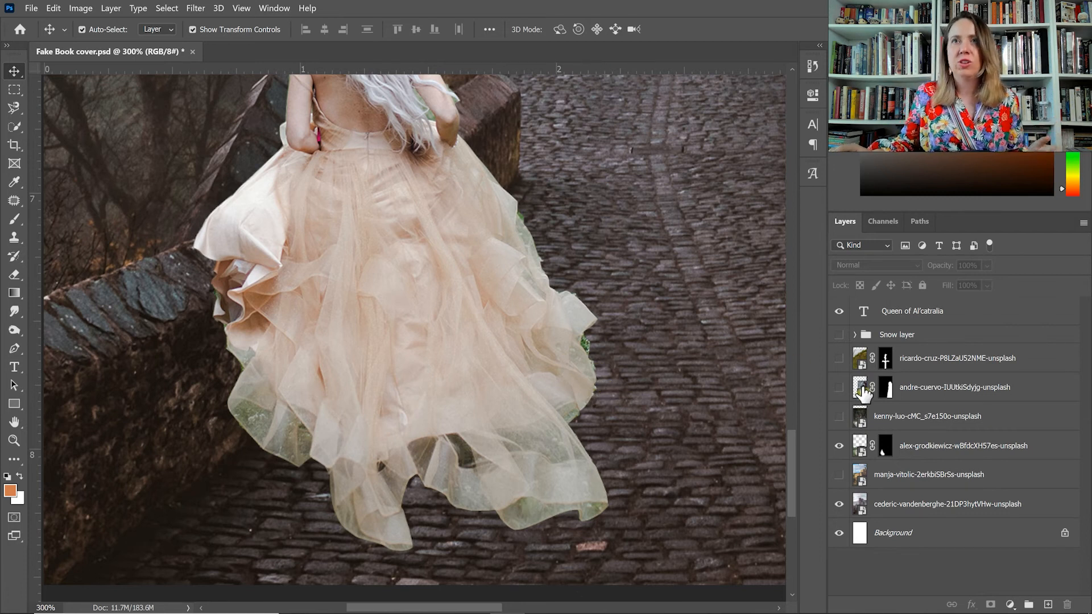
key("ctrl+0")
left_click(839, 447)
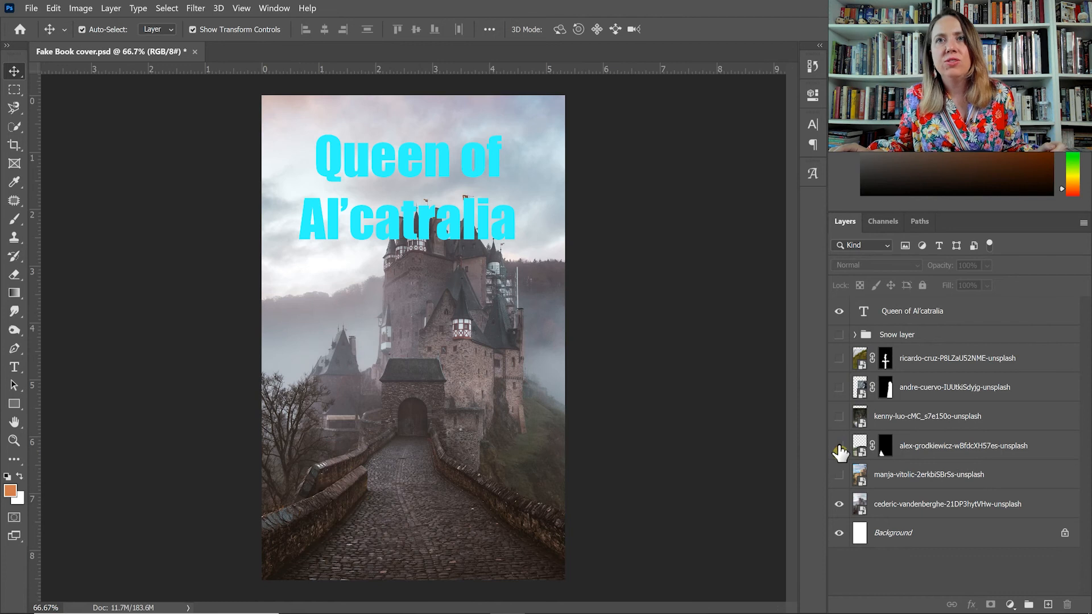
left_click(839, 418)
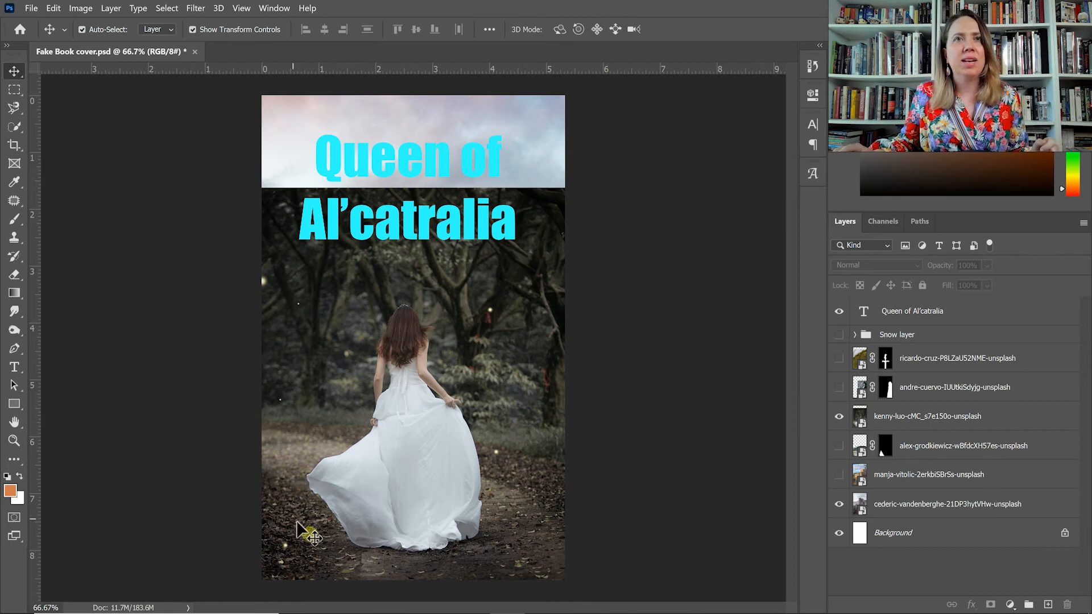
Trace the woman in the white gown on the kenny-luo layer with the Magnetic Lasso to select her.
key("ctrl+plus")
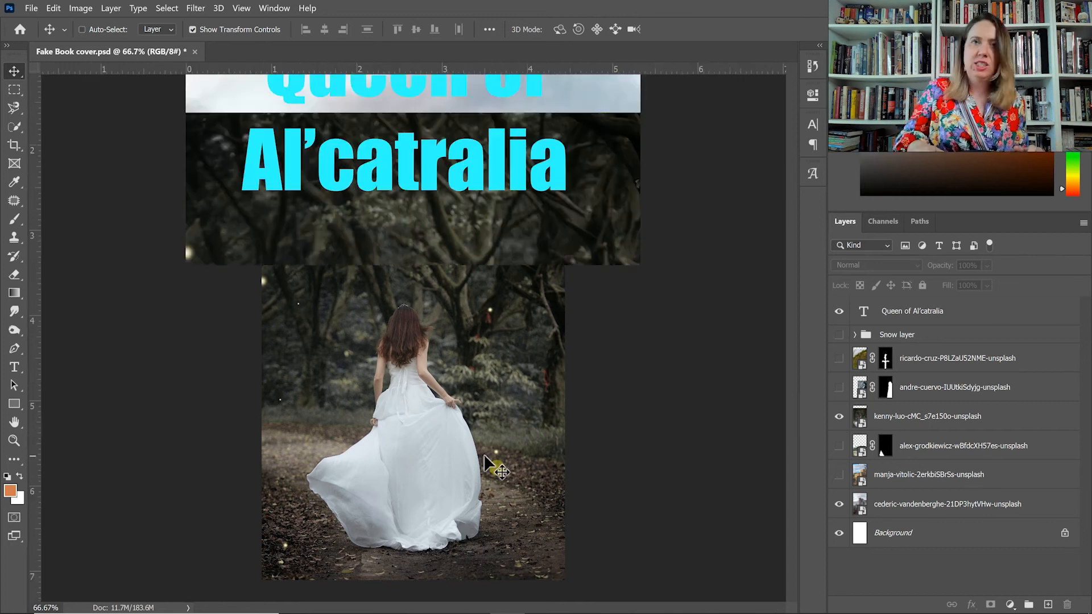
key("ctrl+plus")
key("ctrl+minus")
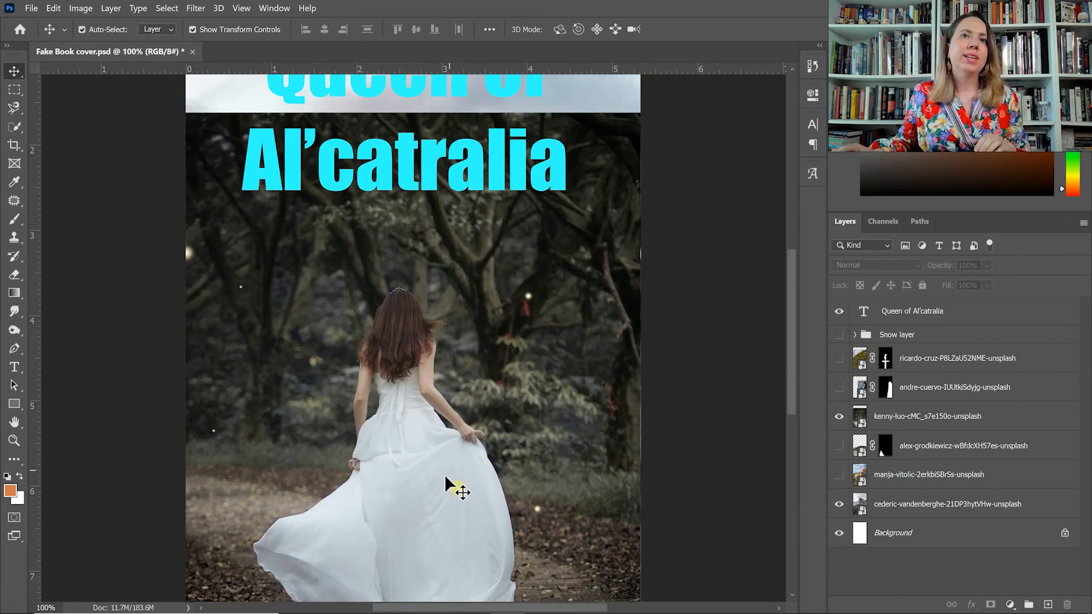
left_click_drag(437, 491, 447, 415)
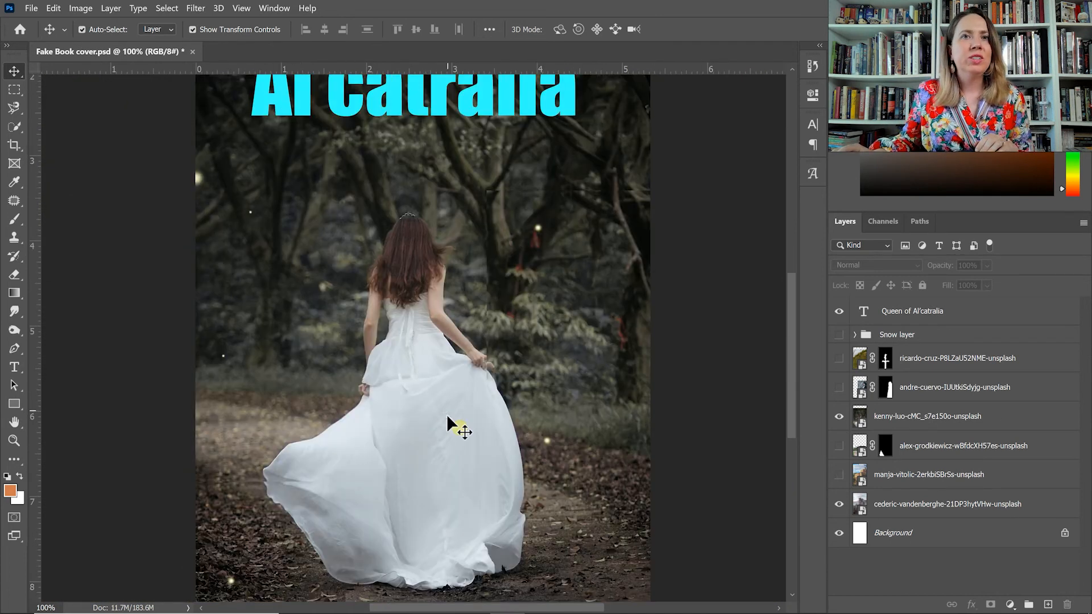
key("l")
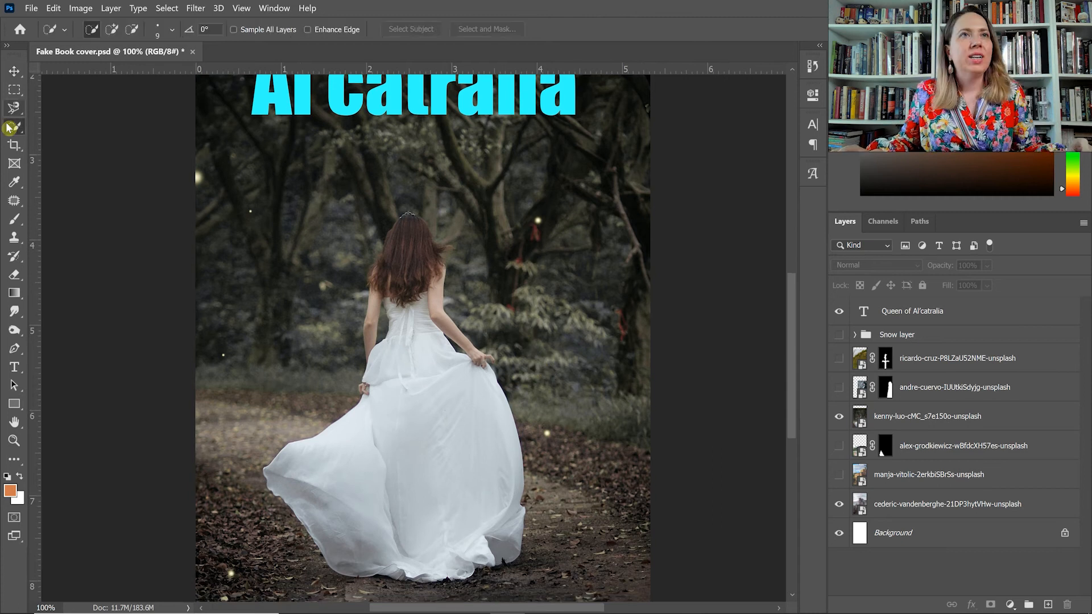
left_click(934, 416)
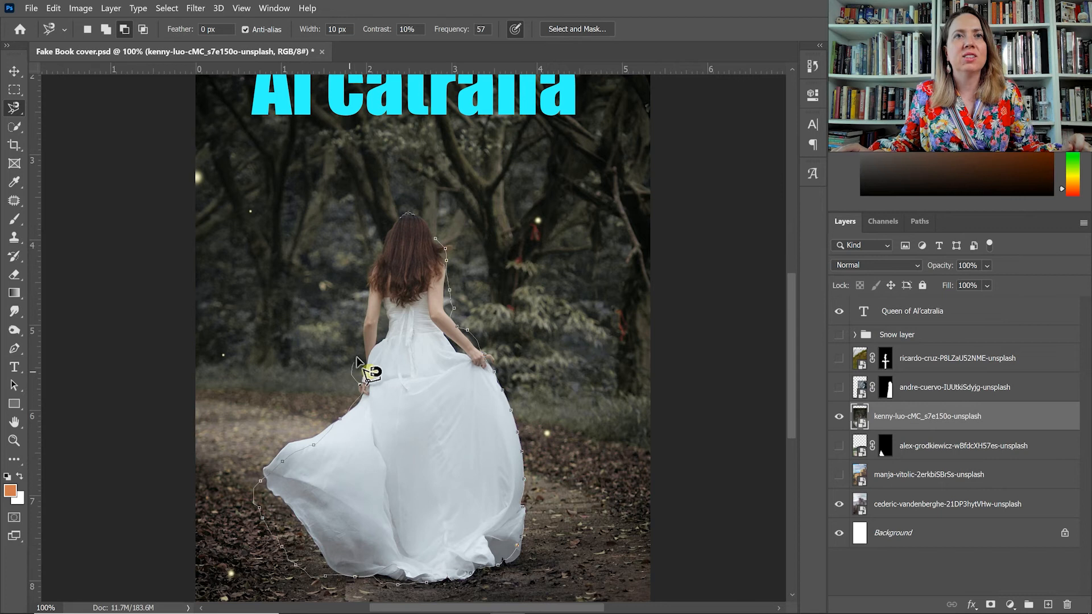
left_click(435, 242)
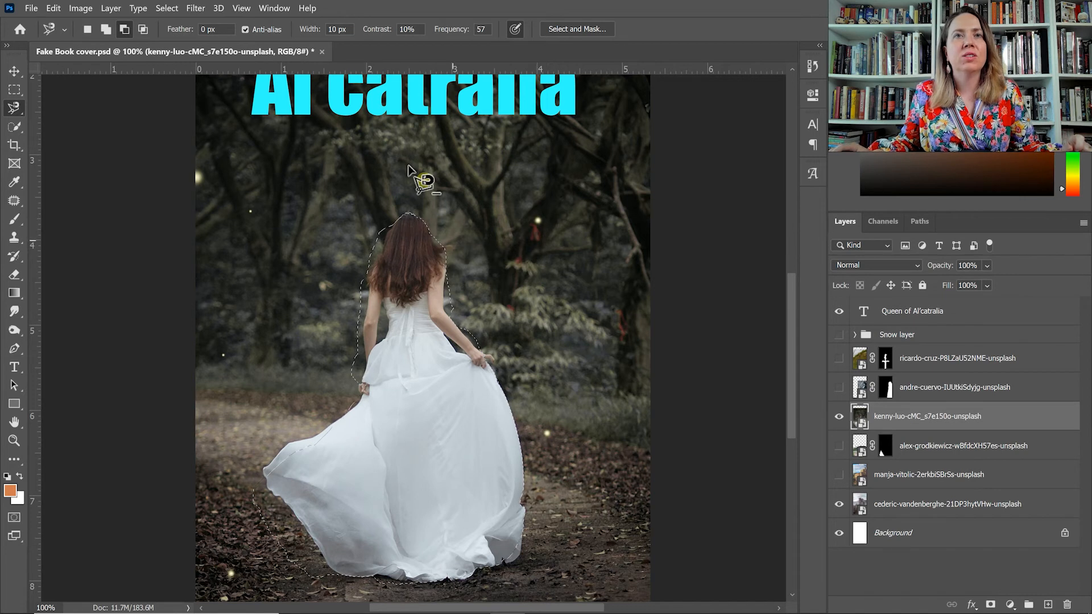
Open the selection in Select and Mask and remove the leftover forest ground around the gown's hem.
left_click(591, 31)
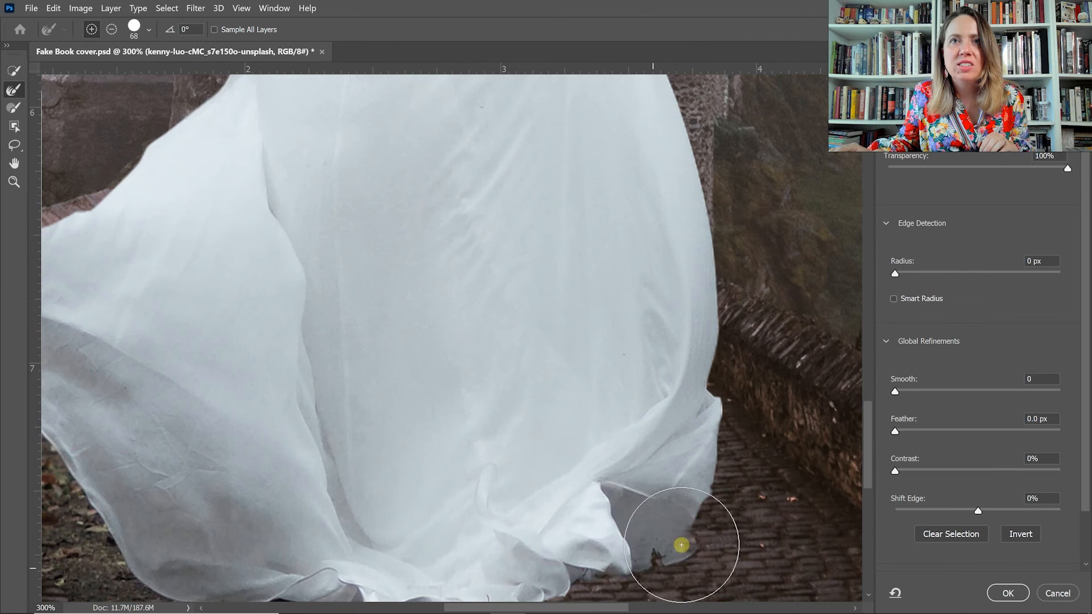
left_click_drag(570, 391, 644, 229)
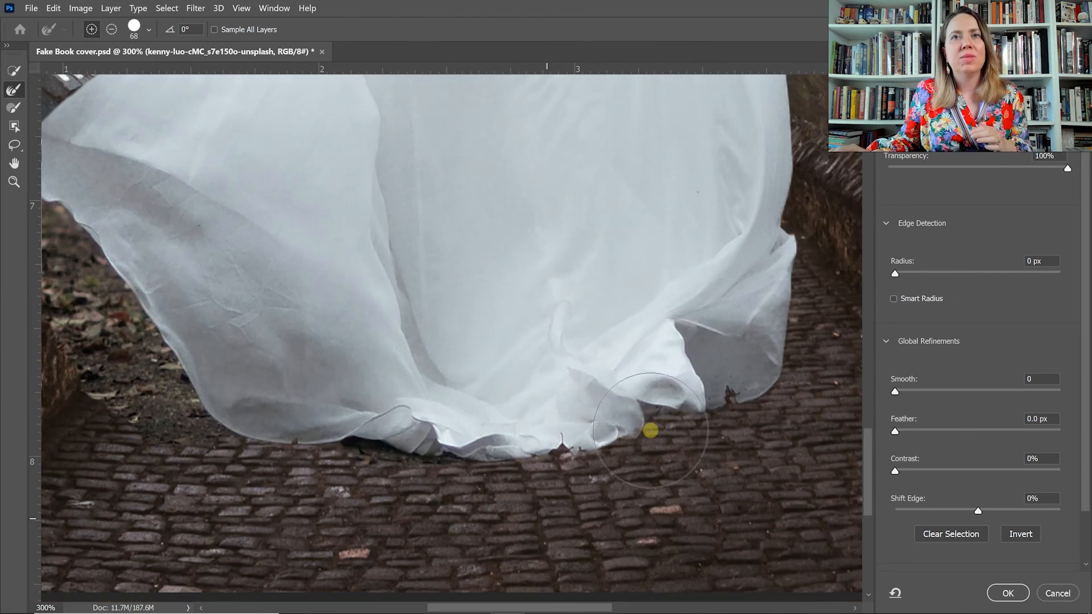
mouse_move(419, 452)
left_mouse_down()
mouse_move(448, 480)
mouse_move(317, 414)
mouse_move(275, 436)
mouse_move(264, 403)
mouse_move(628, 504)
left_mouse_up()
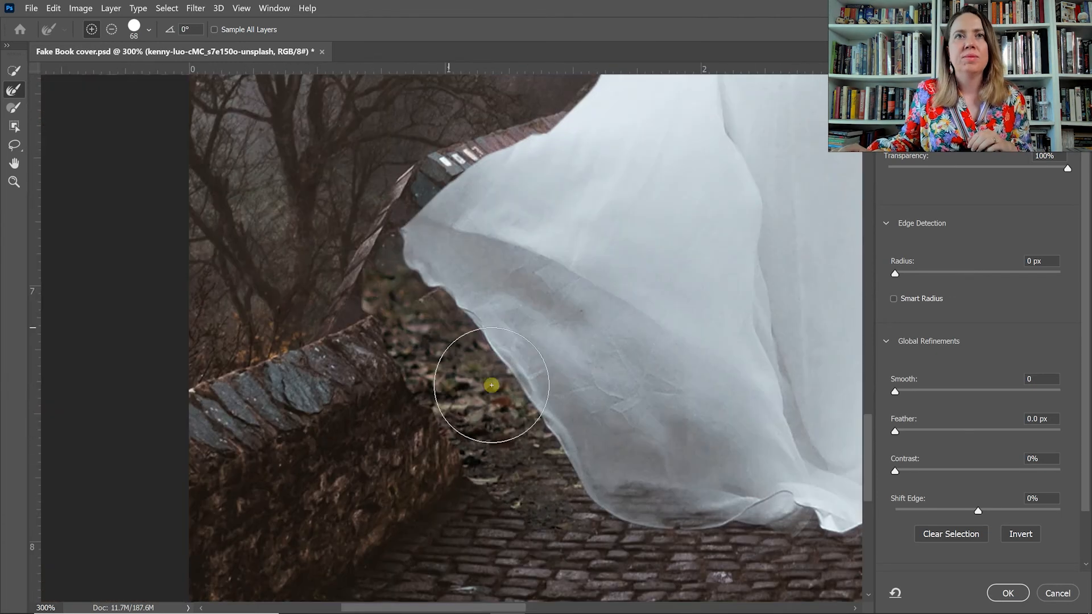
left_click(17, 67)
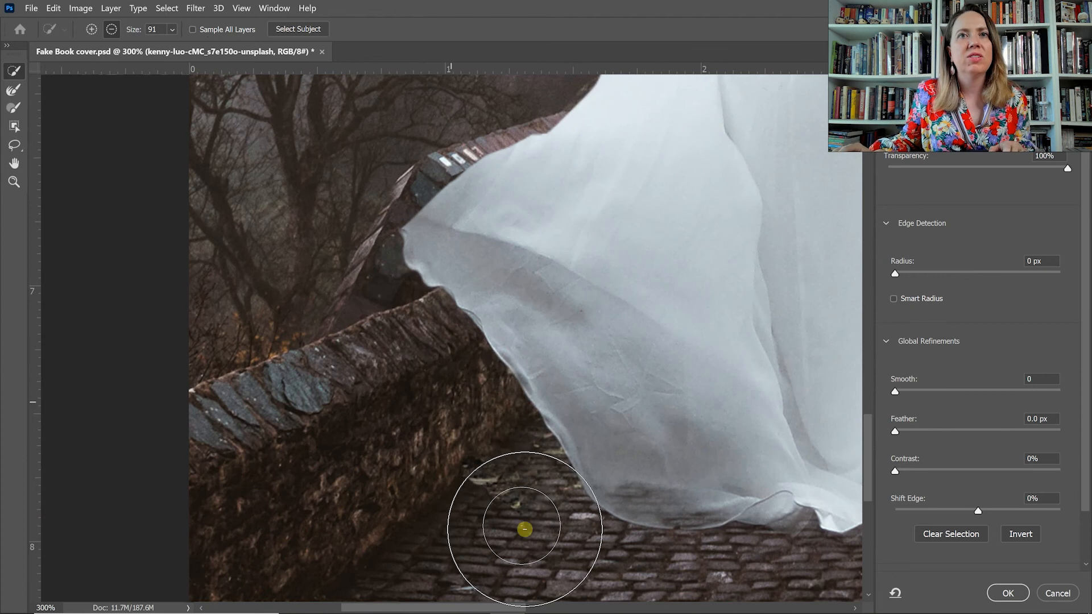
Set the preview transparency to 84% and refine the edges of the gown's sheer fabric.
key("r")
left_click_drag(1068, 168, 1039, 169)
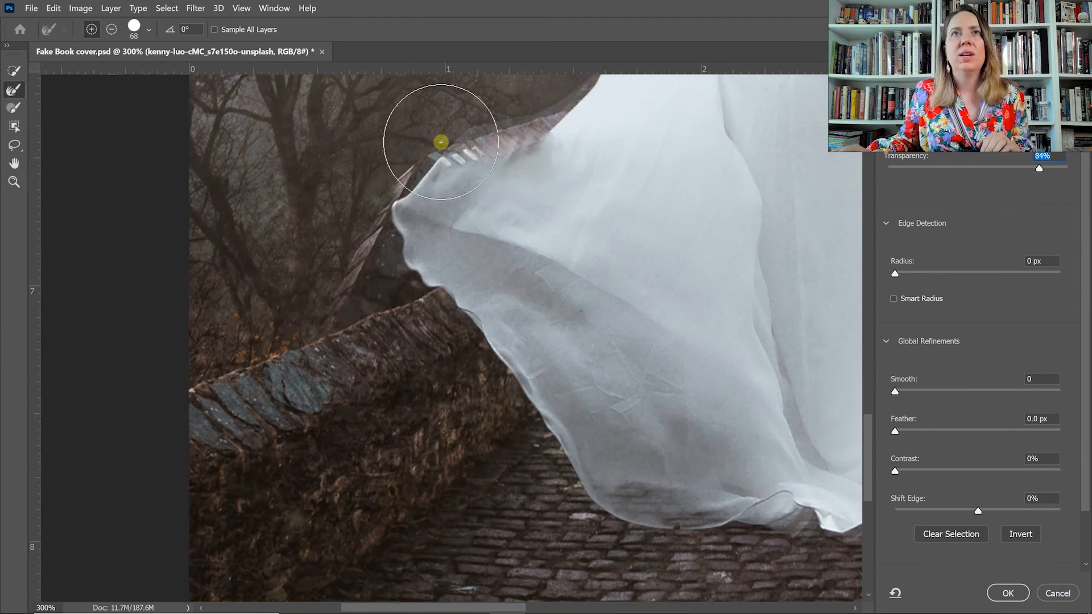
left_click_drag(804, 511, 227, 222)
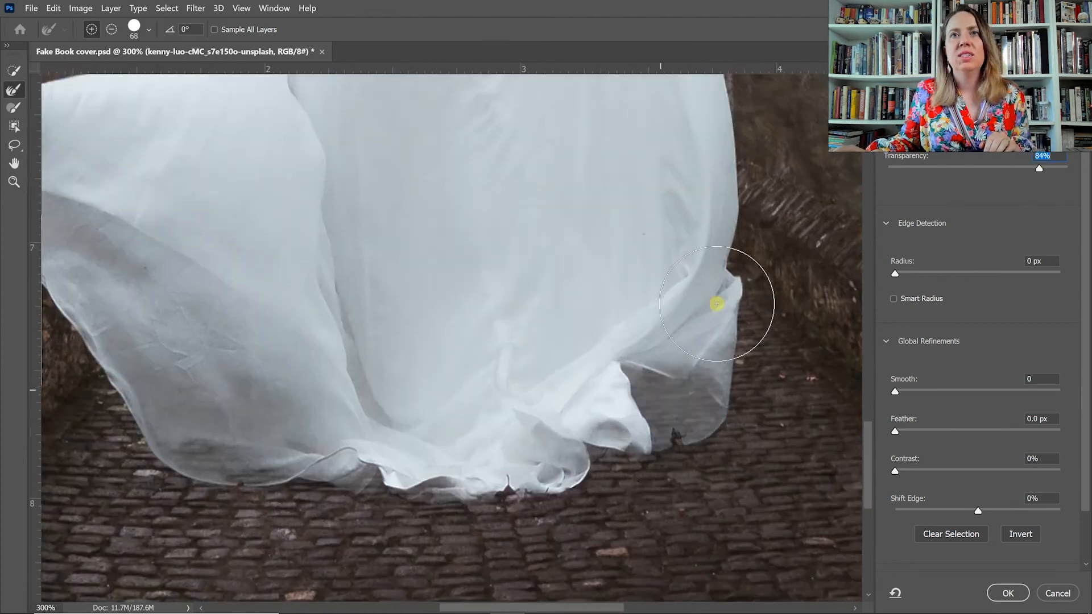
left_click_drag(719, 300, 738, 540)
left_click_drag(654, 114, 686, 350)
Subtract leftover background around the woman's hand and arms with Quick Selection, using brush sizes 26 and 76.
left_click(14, 70)
left_click(111, 29)
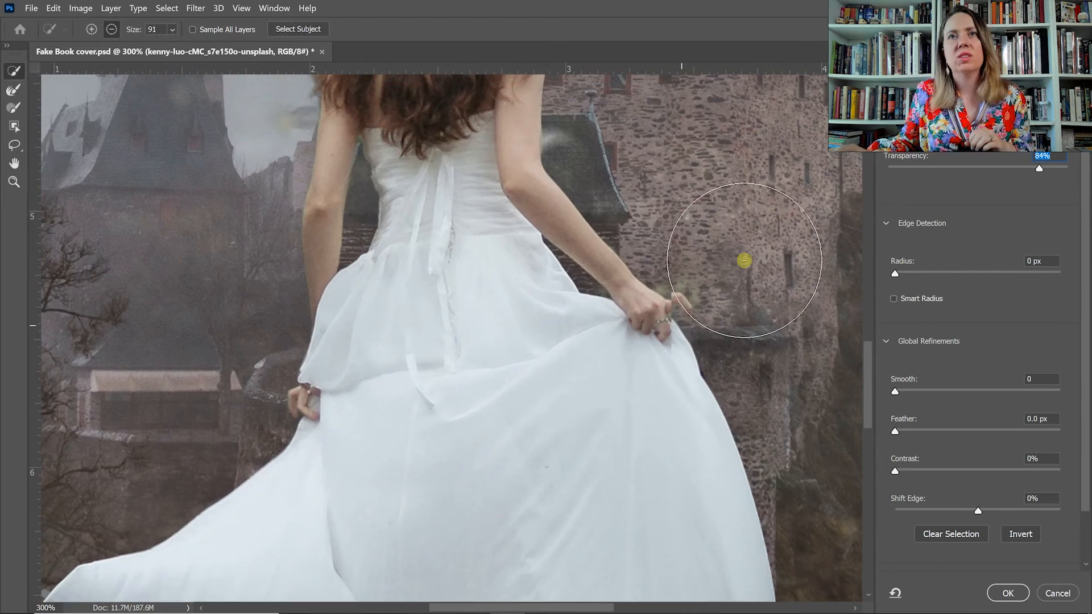
left_click(172, 30)
left_click_drag(199, 46, 172, 46)
left_click_drag(663, 283, 575, 314)
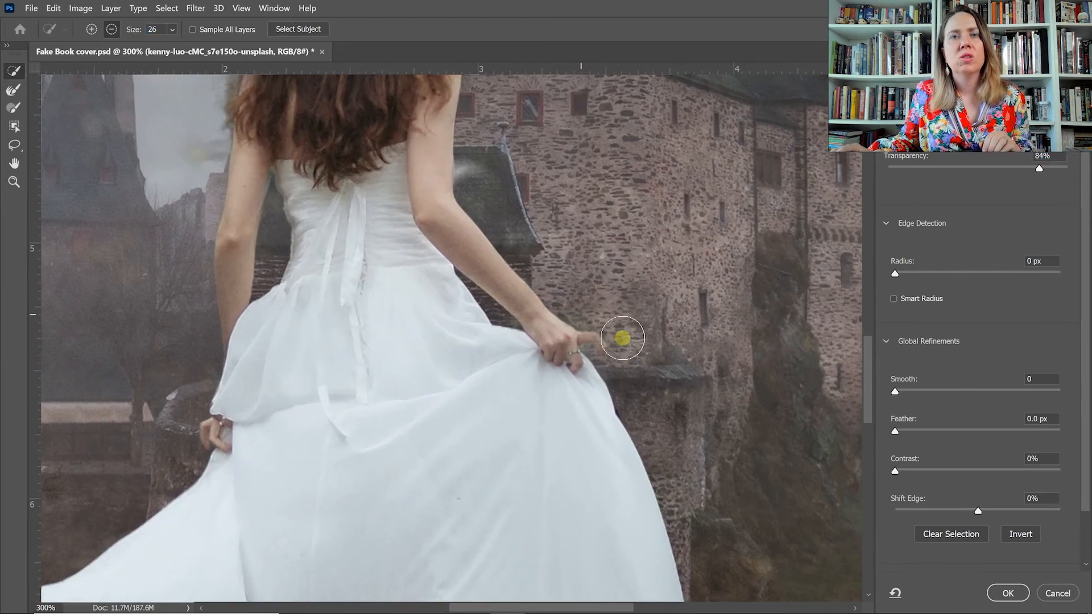
left_click(172, 29)
mouse_move(187, 46)
left_mouse_down()
mouse_move(177, 45)
mouse_move(214, 45)
left_mouse_up()
left_click(602, 361)
left_click(173, 30)
left_click(187, 156)
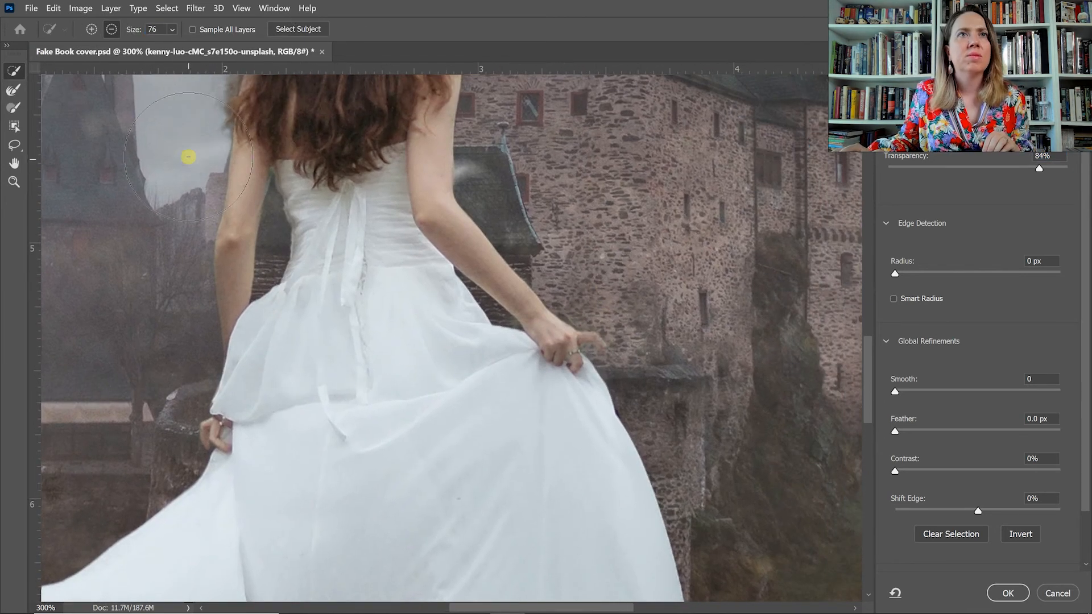
Subtract the leftover background beside the tiara using a Quick Selection brush of size 22.
left_click_drag(418, 180, 460, 378)
left_click(412, 134)
key("ctrl+z")
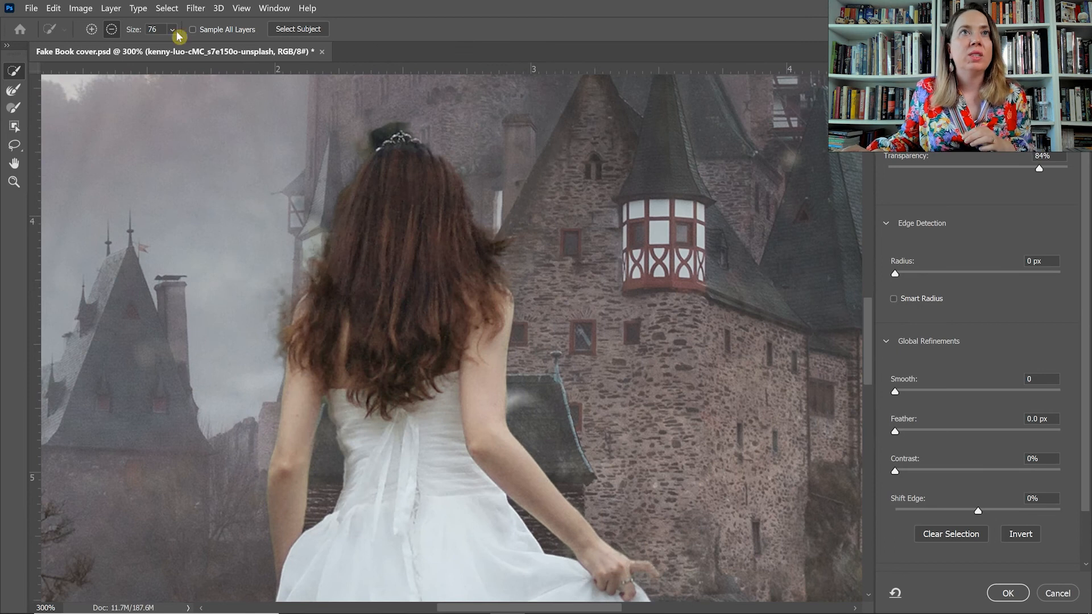
left_click(173, 29)
left_click_drag(214, 45, 185, 46)
left_click(380, 127)
Refine the edges of the woman's hair with the Refine Edge brush and set the preview transparency to 100%.
key("ctrl+plus")
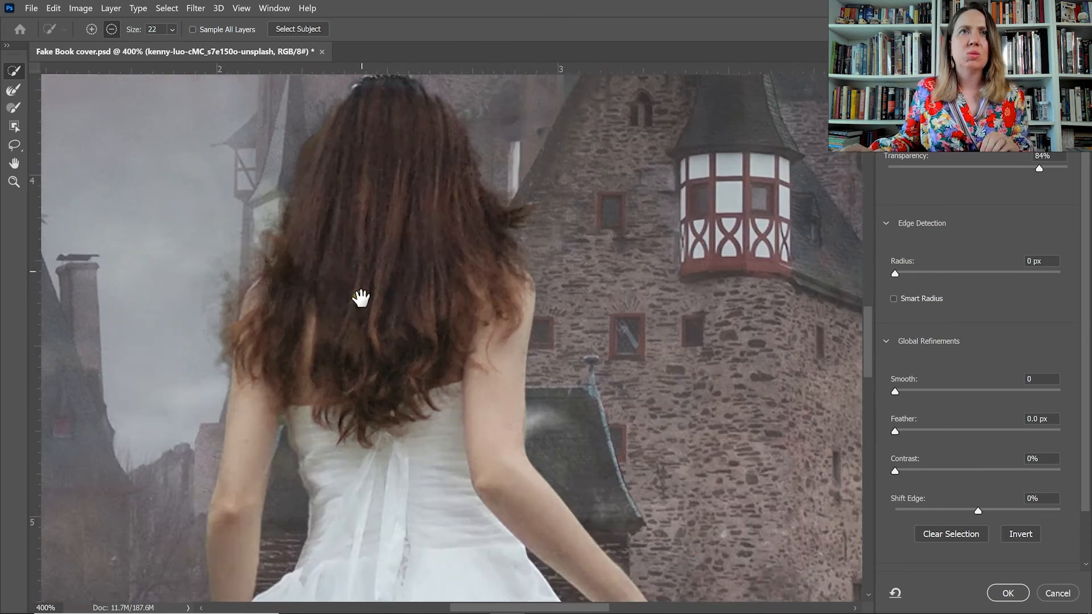
left_click_drag(360, 297, 364, 479)
key("ctrl+plus")
key("r")
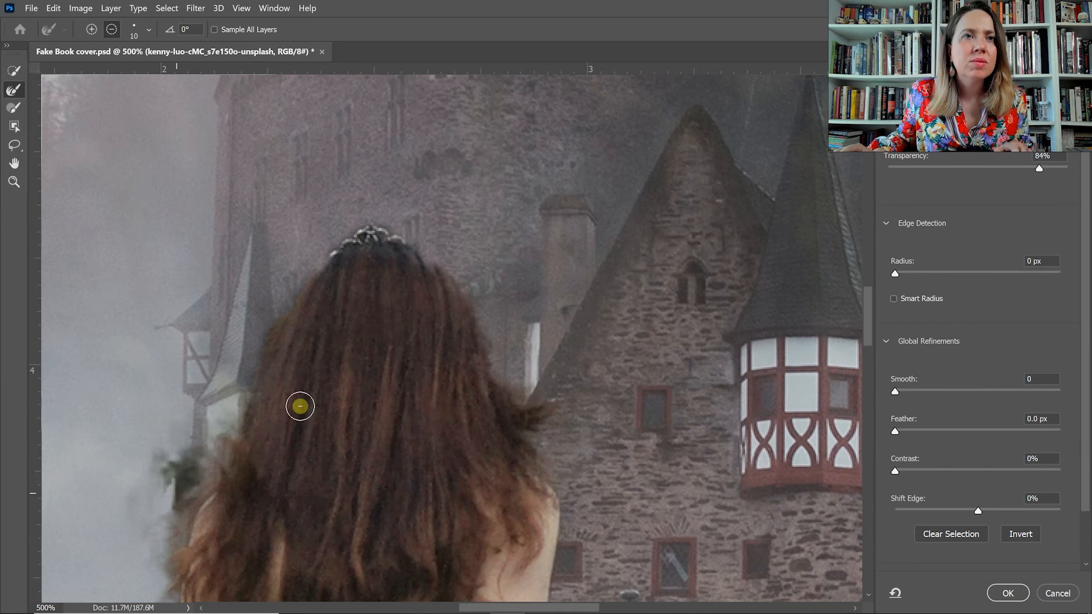
right_click(222, 460)
key("Escape")
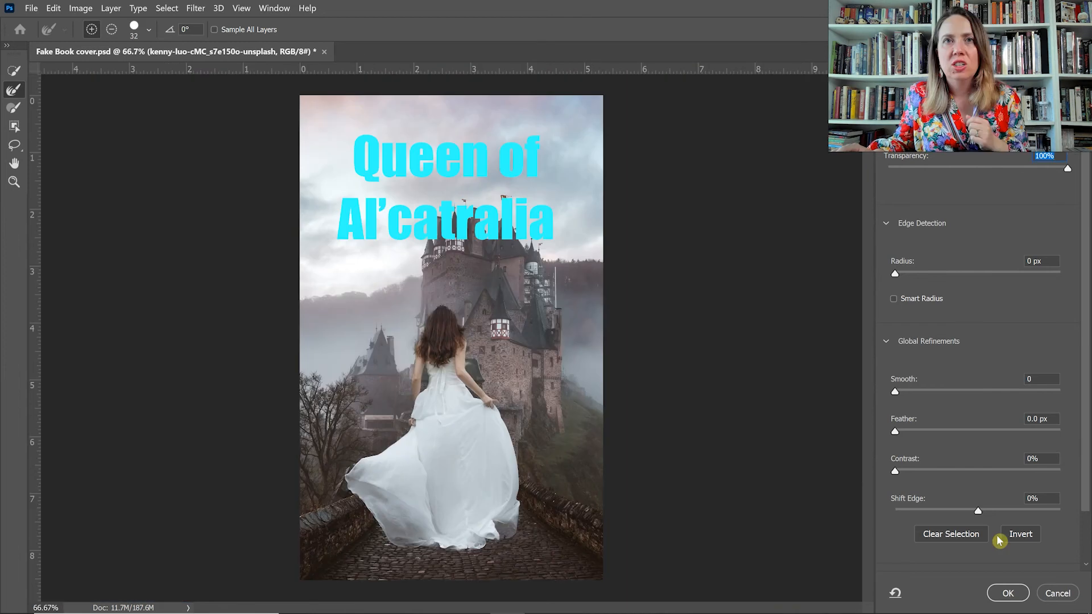
Accept the refined selection and apply it as a layer mask on the kenny-luo layer.
left_click(1008, 594)
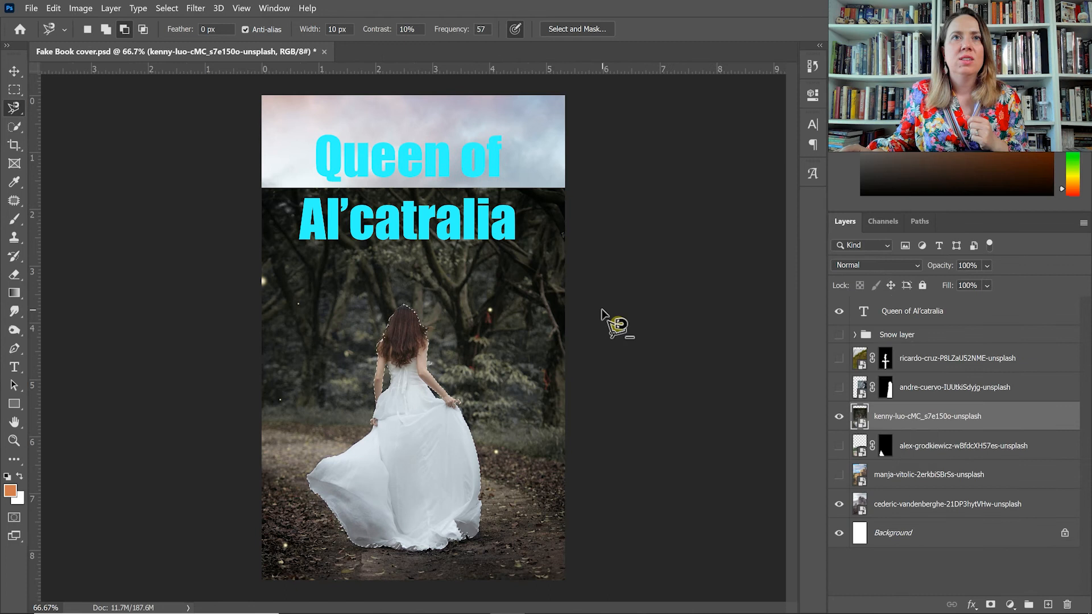
left_click(990, 605)
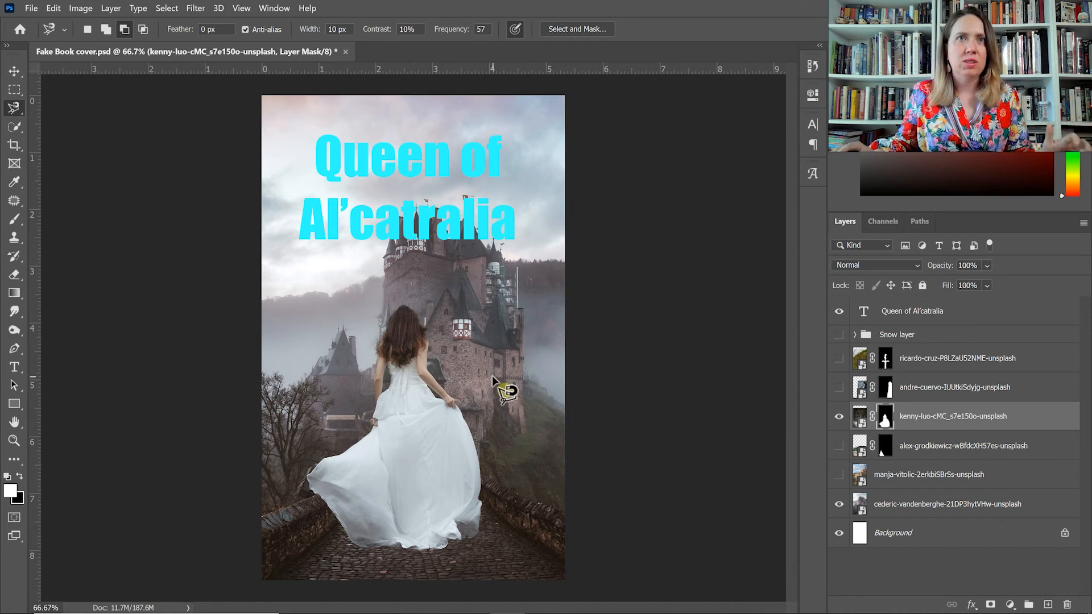
Scale the masked woman's image down to about 9.05 in wide and move her onto the cobbled bridge.
left_click(15, 73)
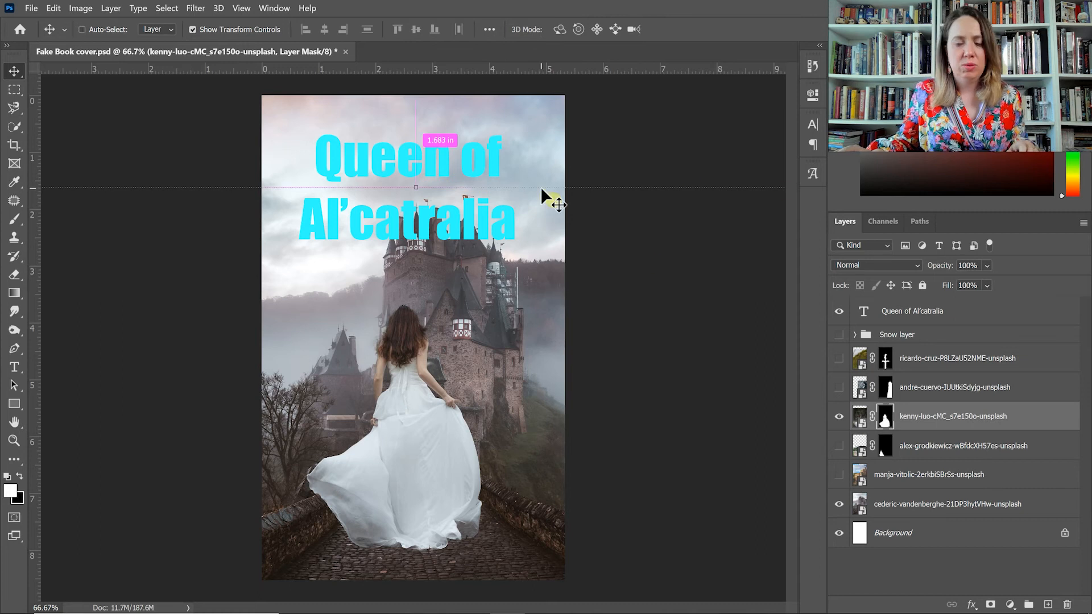
key("ctrl+t")
key("ctrl+minus")
left_click_drag(701, 225, 516, 337)
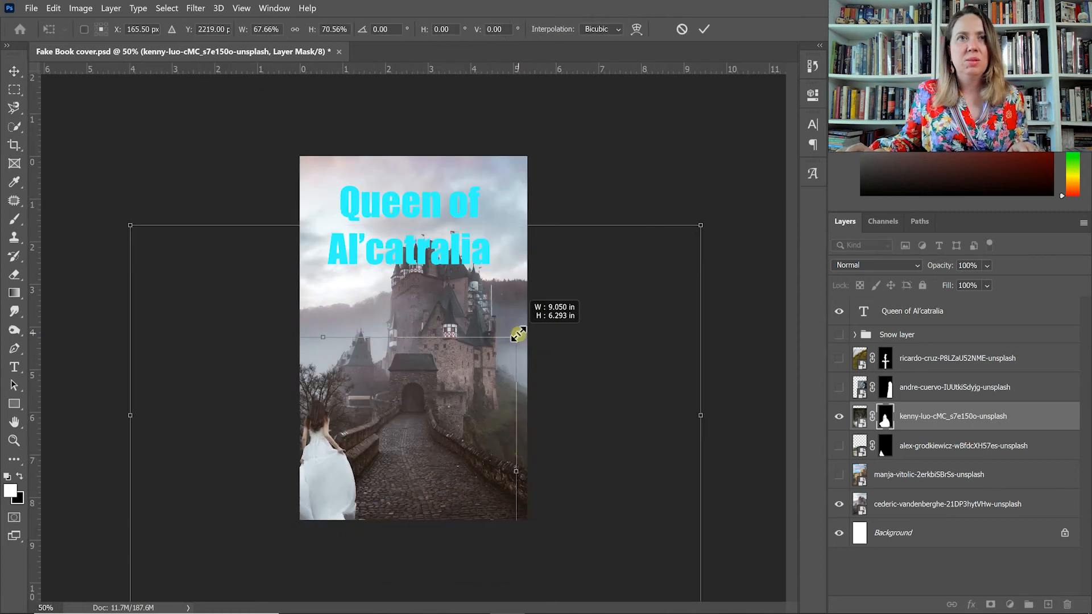
left_click_drag(352, 449, 408, 419)
key("Return")
Shrink the woman's image to about 7.9 in wide and shift her slightly up along the bridge.
left_click_drag(573, 307, 524, 342)
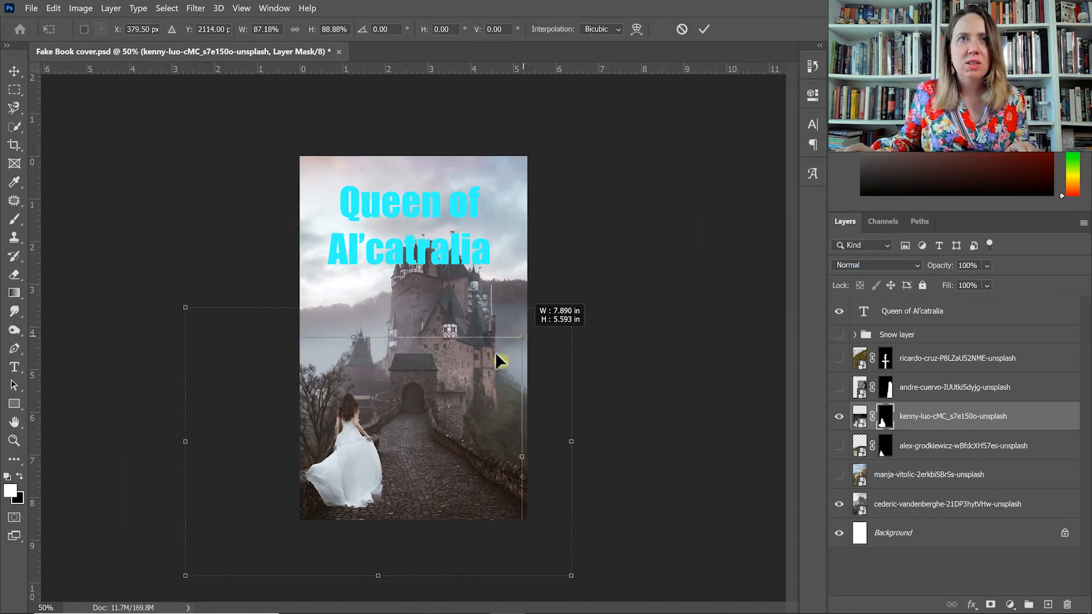
left_click_drag(369, 462, 387, 450)
key("Return")
Reduce the woman further in two passes, the last to about 90%, and place her beside the bridge's left wall.
key("ctrl+plus")
left_click_drag(586, 327, 570, 346)
mouse_move(354, 508)
left_mouse_down()
mouse_move(358, 497)
mouse_move(352, 504)
left_mouse_up()
key("Return")
left_click_drag(586, 327, 526, 386)
left_click_drag(351, 537, 376, 504)
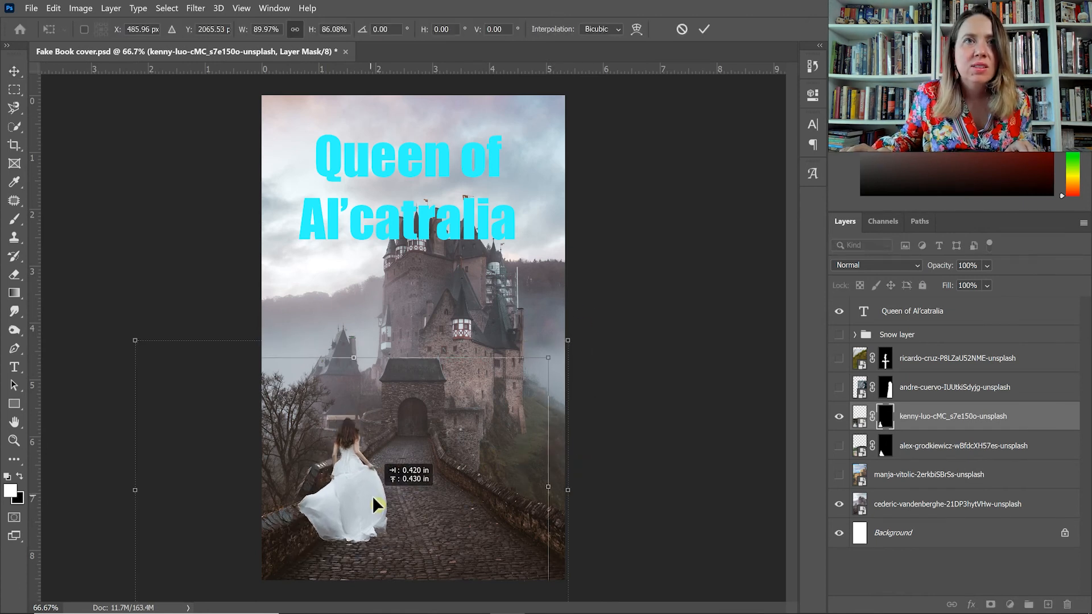
key("Return")
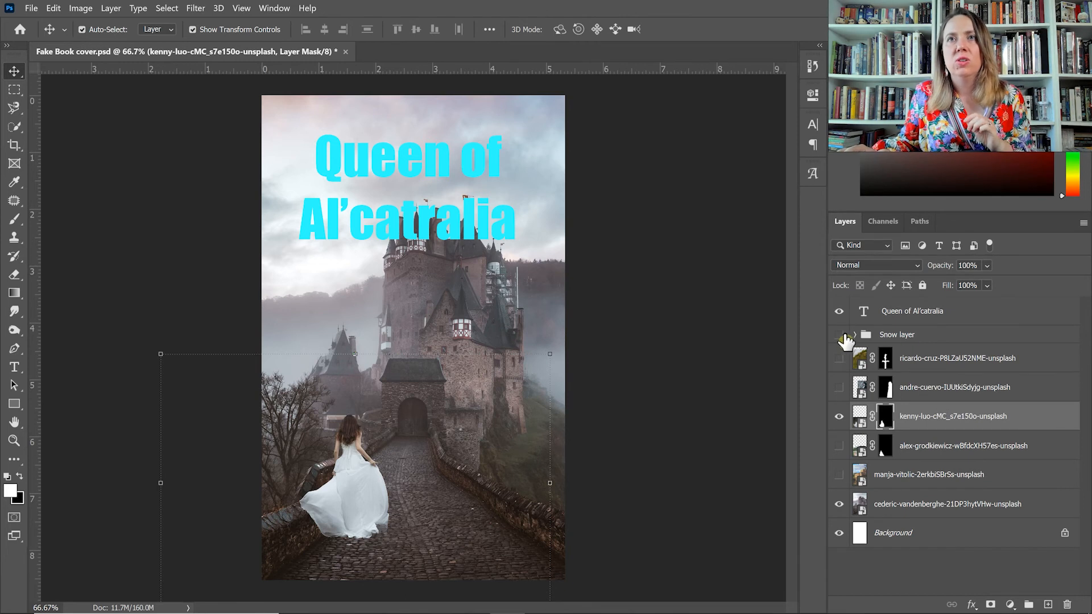
Show the Snow layer group and select it.
left_click(840, 336)
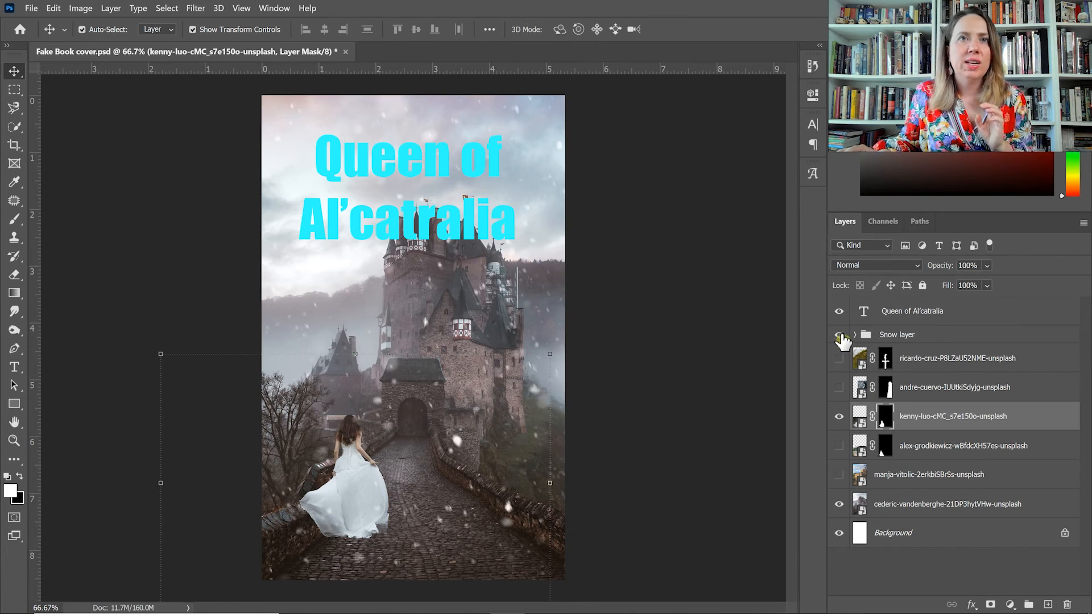
left_click(900, 338)
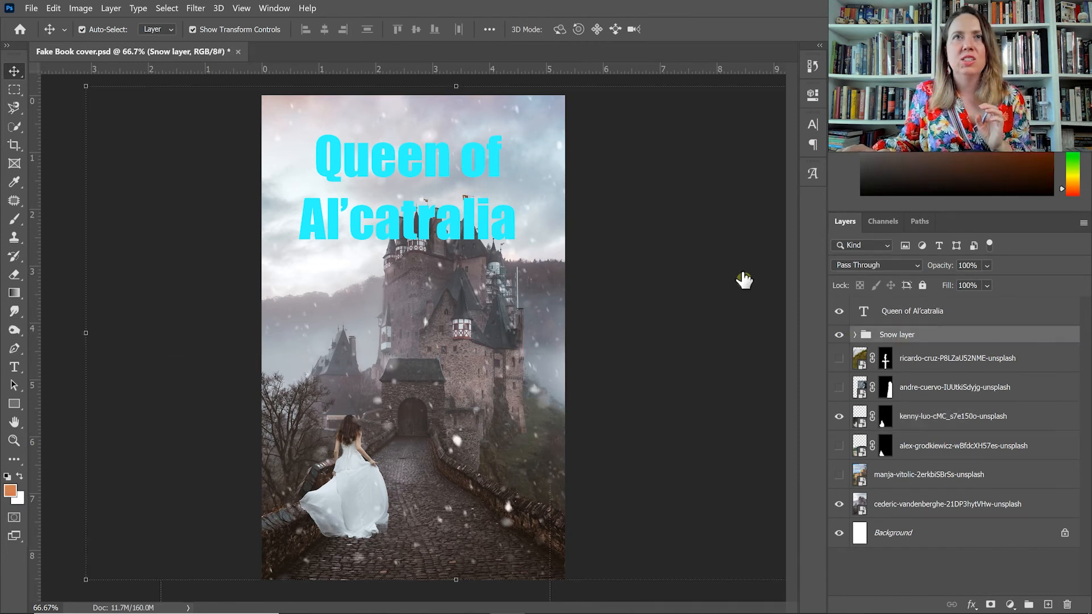
key("ctrl+minus")
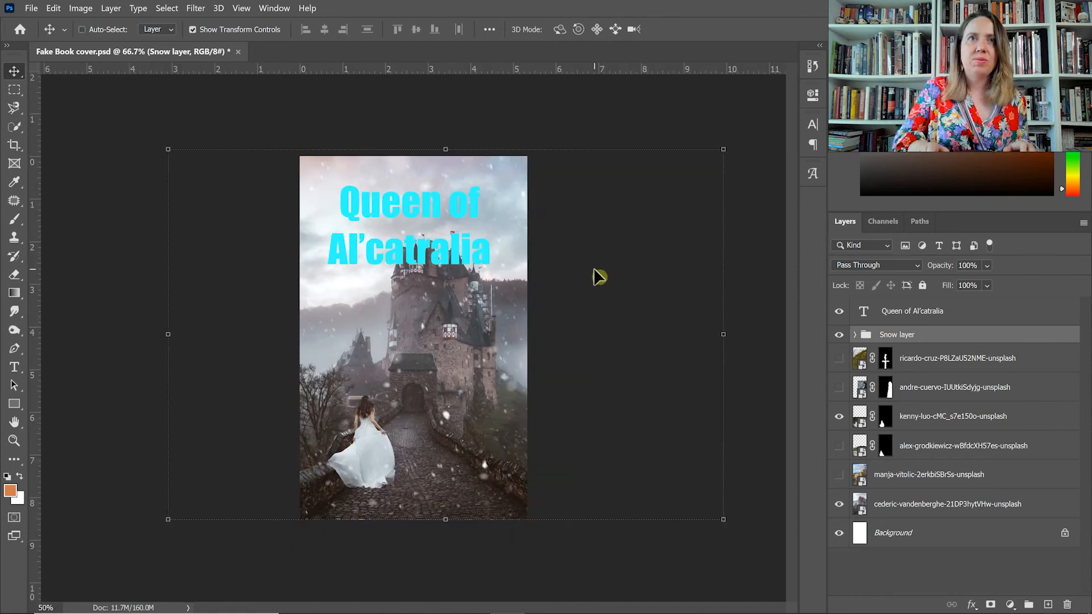
Scale the Snow layer group up to about 105% of its size.
mouse_move(723, 148)
left_mouse_down()
mouse_move(758, 128)
mouse_move(727, 149)
left_mouse_up()
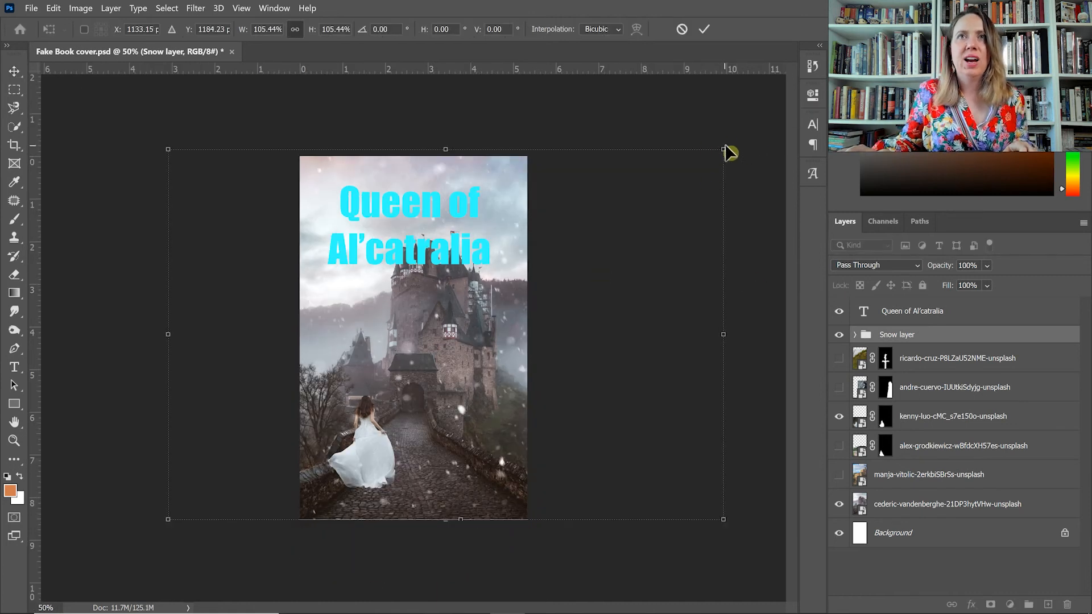
key("Return")
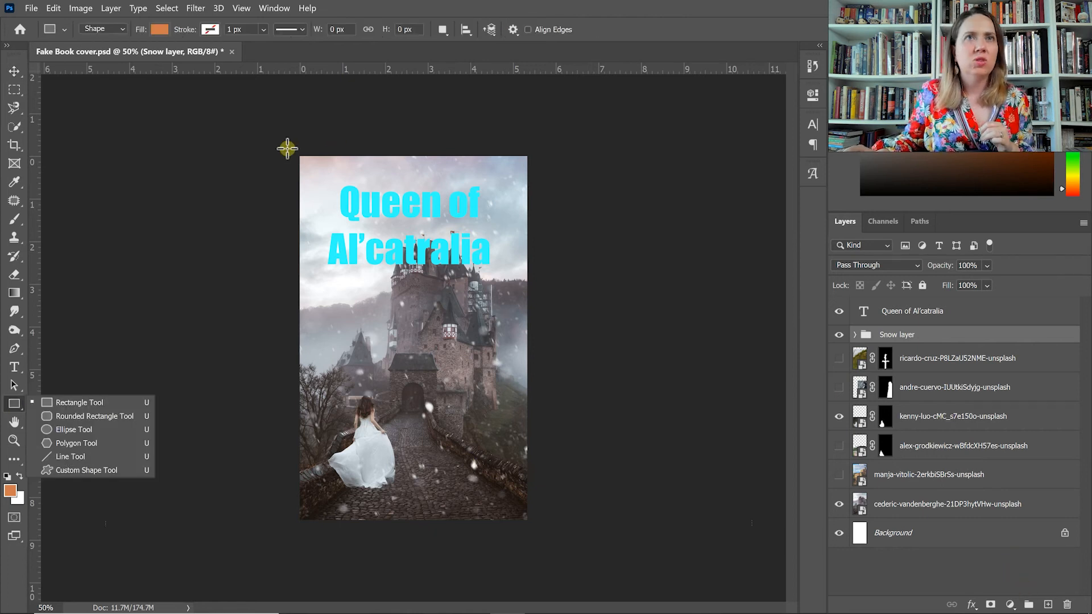
Draw a dark purple (#271424) rectangle of about 1866 × 2822 px over the whole cover and blend it with Color Dodge.
left_click_drag(295, 137, 559, 539)
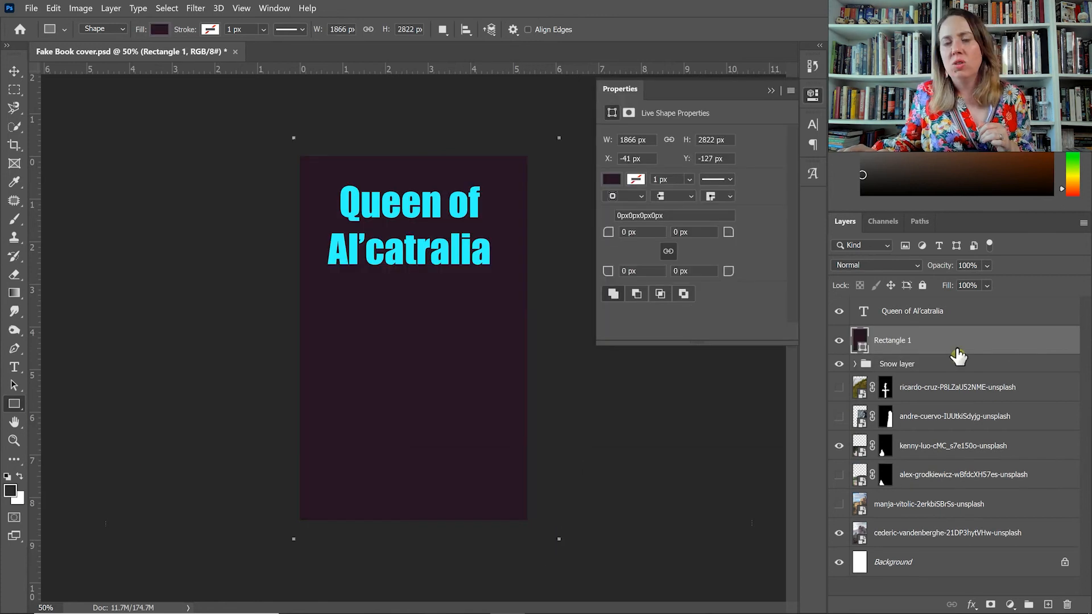
left_click(893, 273)
left_click(893, 297)
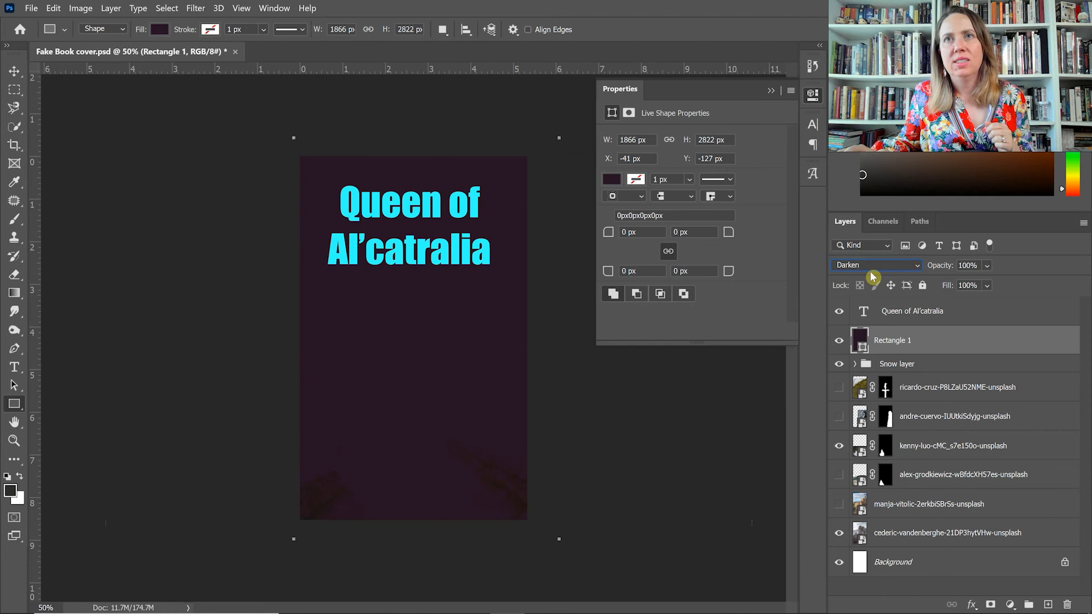
left_click(877, 269)
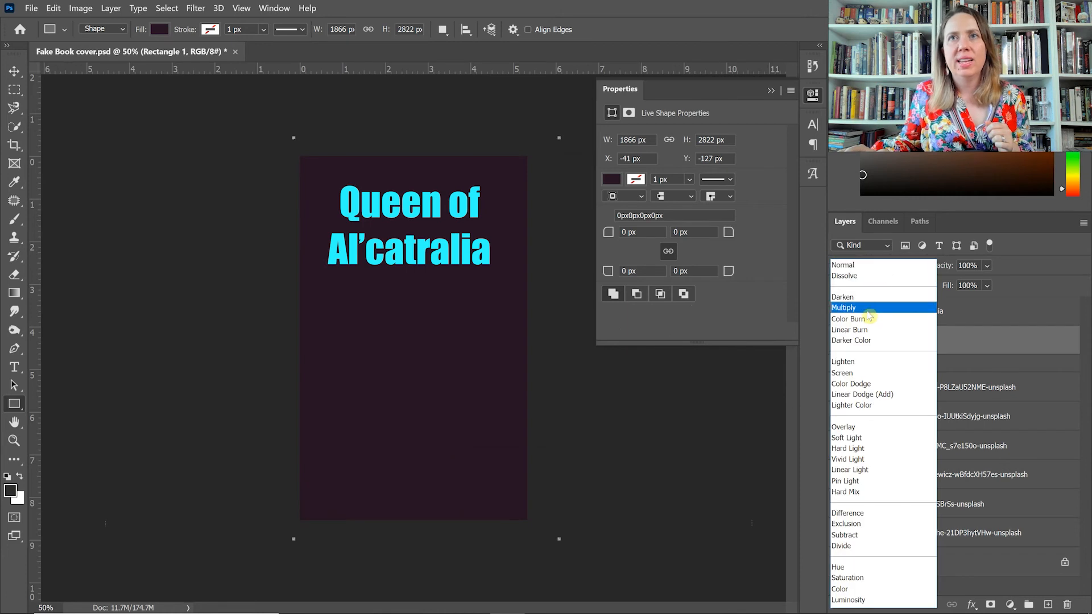
left_click(844, 385)
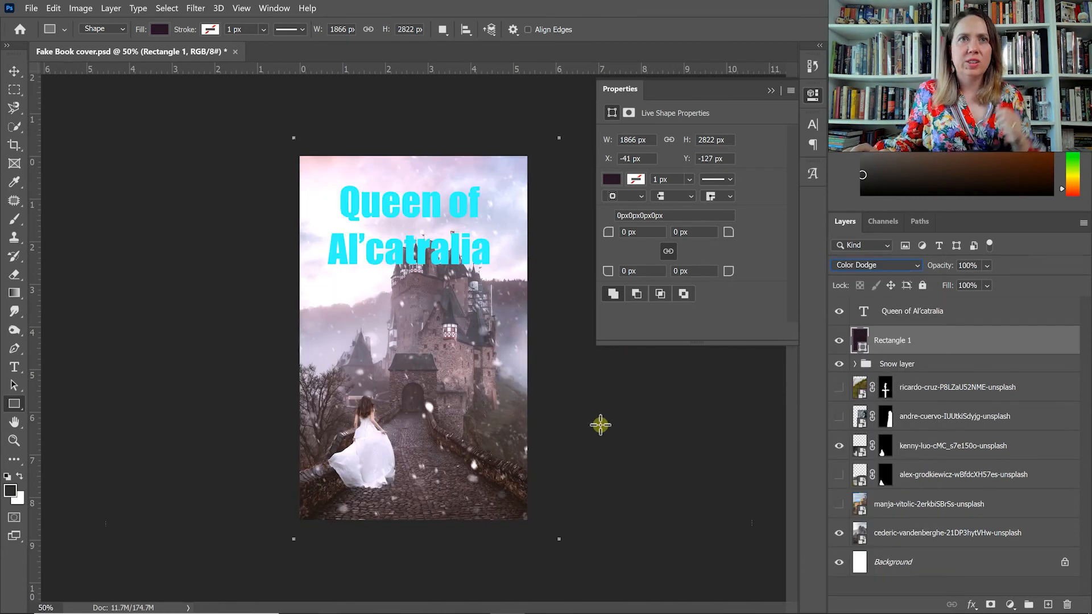
Lower the dark purple rectangle's opacity to 51%.
key("ctrl+plus")
key("ctrl+plus")
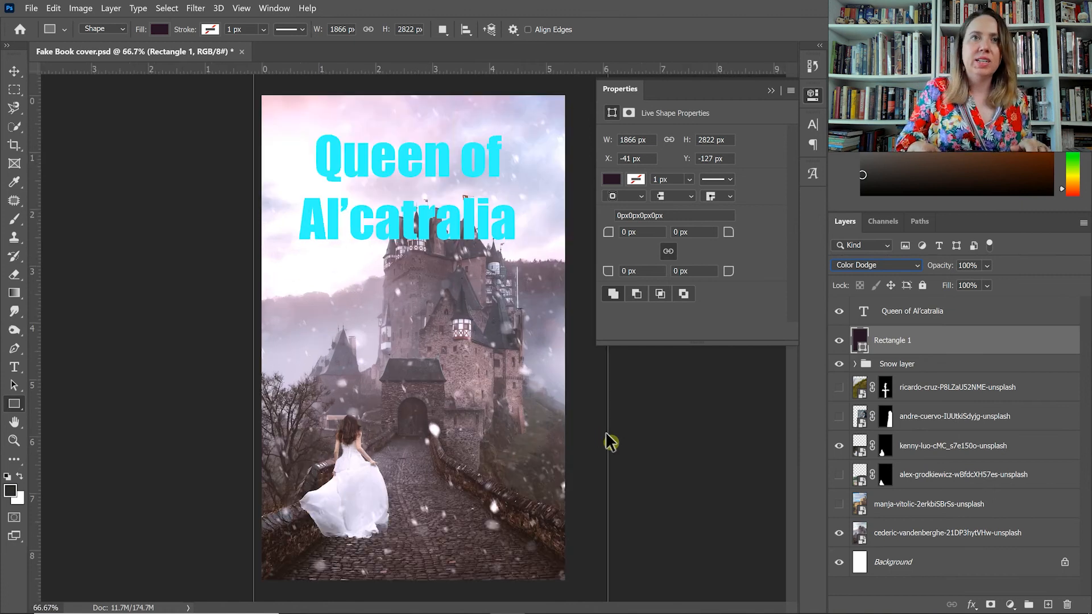
key("ctrl+minus")
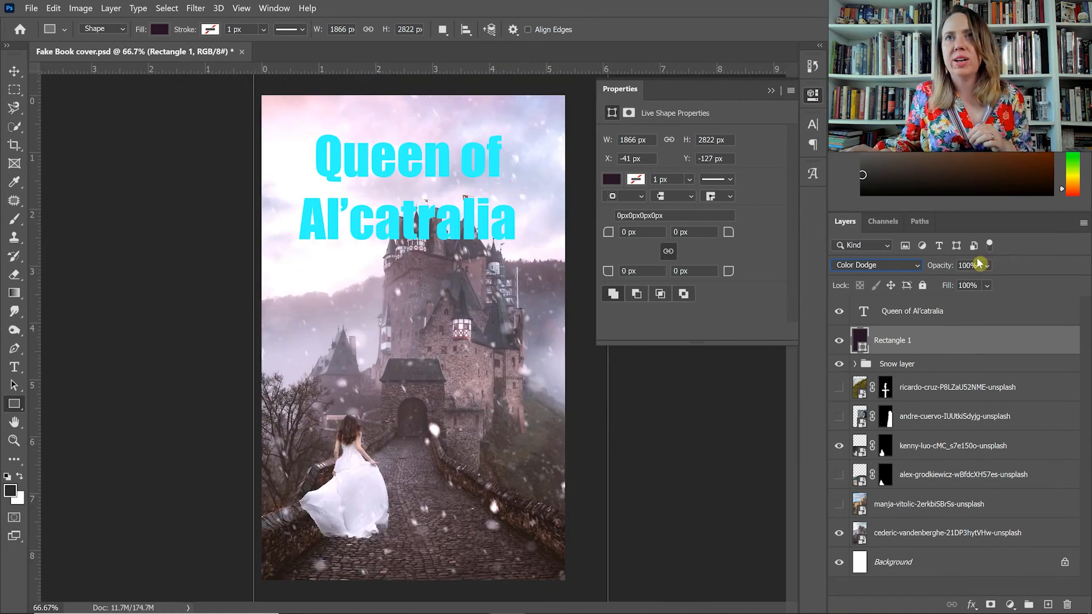
left_click_drag(987, 266, 1002, 283)
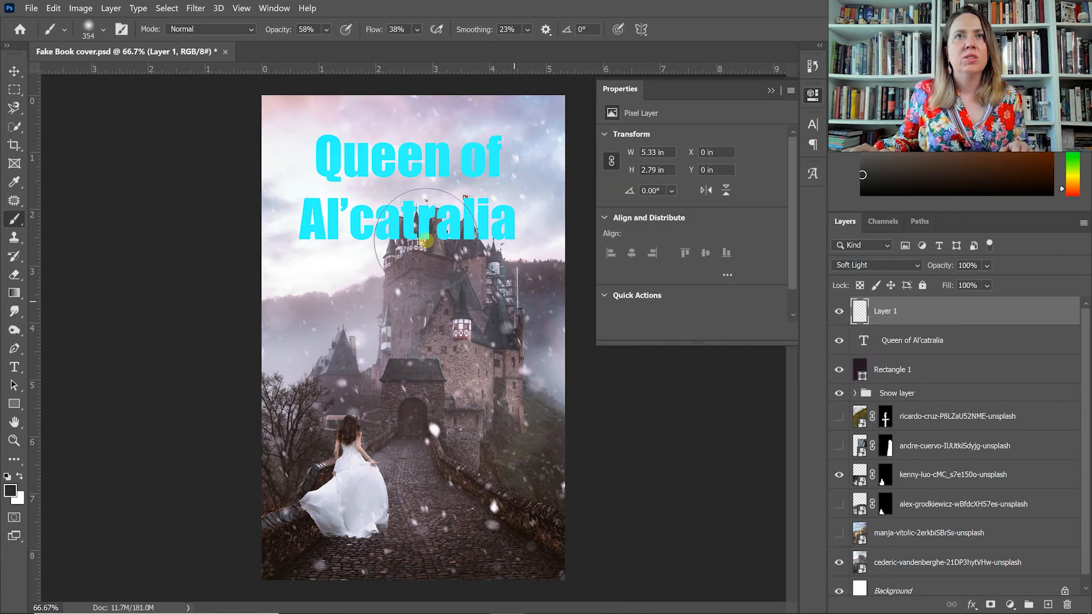
Paint dark shading across the castle and bridge on the Soft Light layer with a soft 354 px brush.
mouse_move(390, 339)
left_mouse_down()
mouse_move(441, 310)
mouse_move(449, 265)
mouse_move(470, 264)
mouse_move(397, 309)
mouse_move(449, 271)
mouse_move(520, 272)
mouse_move(534, 302)
mouse_move(571, 295)
mouse_move(534, 322)
mouse_move(536, 372)
mouse_move(555, 410)
mouse_move(523, 353)
mouse_move(480, 322)
mouse_move(528, 364)
mouse_move(546, 432)
mouse_move(538, 559)
mouse_move(472, 582)
mouse_move(320, 568)
mouse_move(270, 501)
mouse_move(240, 447)
mouse_move(244, 359)
mouse_move(260, 365)
mouse_move(283, 313)
mouse_move(314, 305)
mouse_move(279, 389)
mouse_move(321, 369)
mouse_move(369, 380)
mouse_move(370, 358)
mouse_move(344, 329)
mouse_move(255, 322)
mouse_move(280, 225)
mouse_move(261, 196)
mouse_move(278, 89)
mouse_move(360, 73)
mouse_move(467, 81)
mouse_move(550, 120)
mouse_move(571, 161)
mouse_move(575, 393)
mouse_move(549, 504)
mouse_move(556, 455)
left_mouse_up()
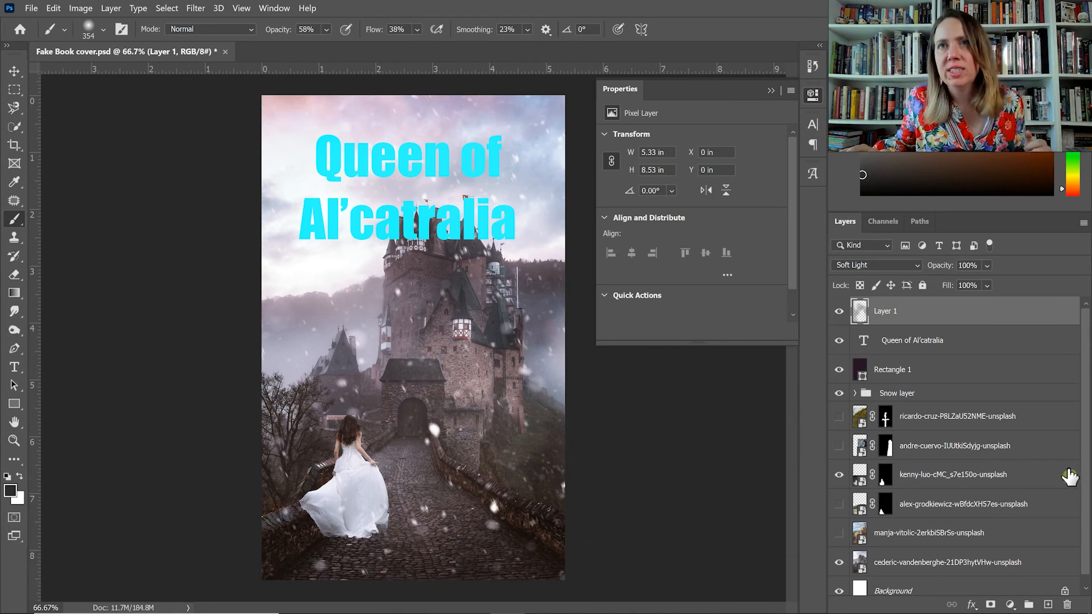
Select the woman's kenny-luo layer and rasterize its smart object so that it can be painted on.
left_click(921, 478)
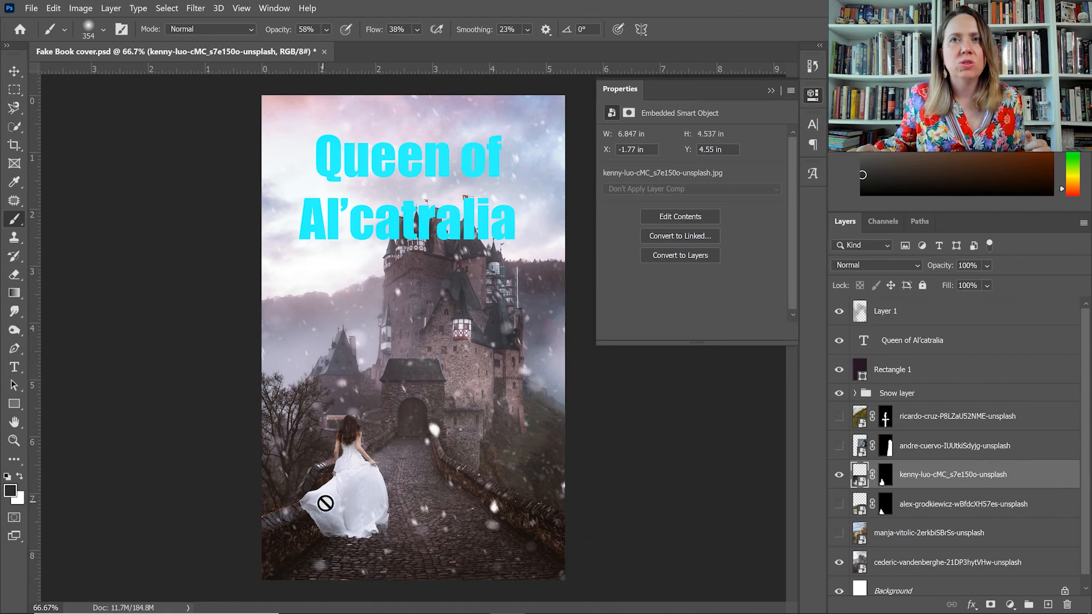
left_click(314, 517)
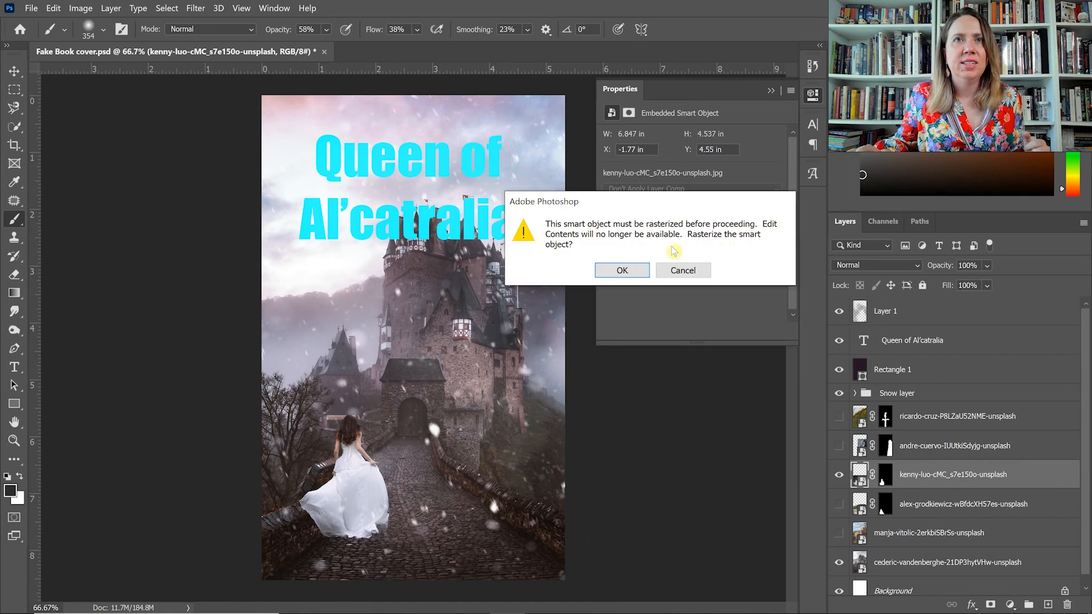
left_click(622, 272)
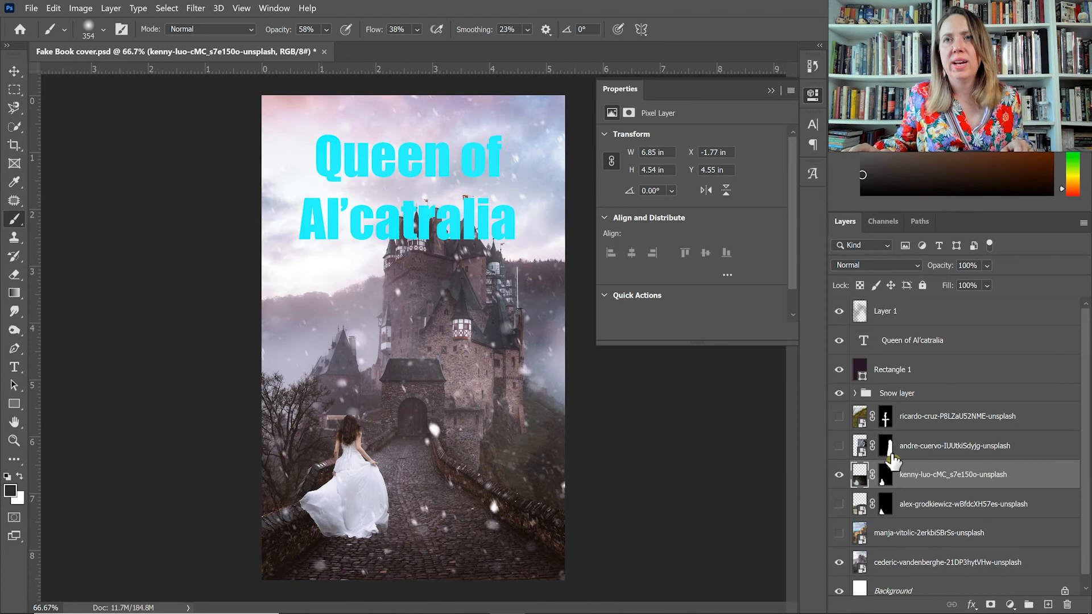
Set the brush mode to Soft Light and shade the lower part of the woman's gown.
left_click(219, 29)
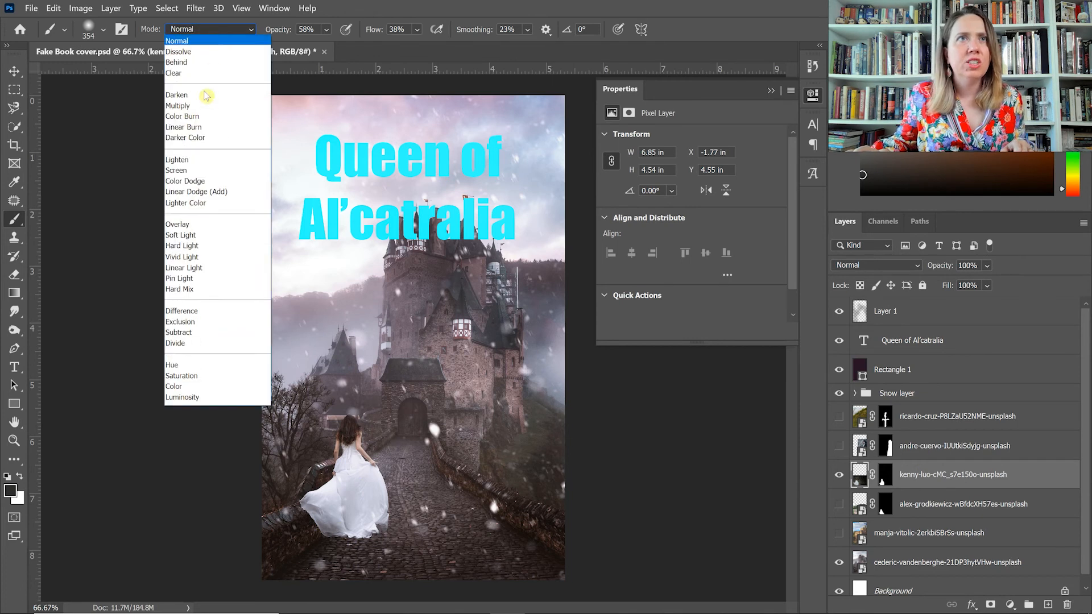
left_click(184, 235)
mouse_move(310, 516)
left_mouse_down()
mouse_move(328, 529)
mouse_move(380, 530)
mouse_move(303, 527)
mouse_move(301, 504)
mouse_move(331, 492)
mouse_move(357, 541)
mouse_move(385, 521)
left_mouse_up()
Deepen the shadows on the gown's folds, trailing edge and hem with a 136 px Soft Light brush.
scroll(345, 500, "up", 3)
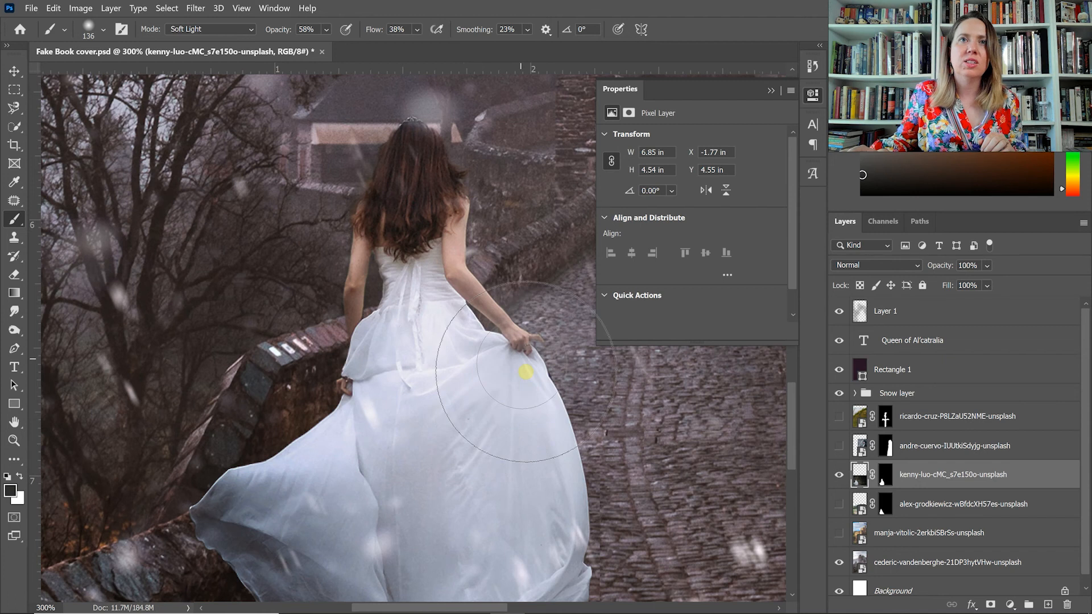
left_click_drag(526, 372, 520, 378)
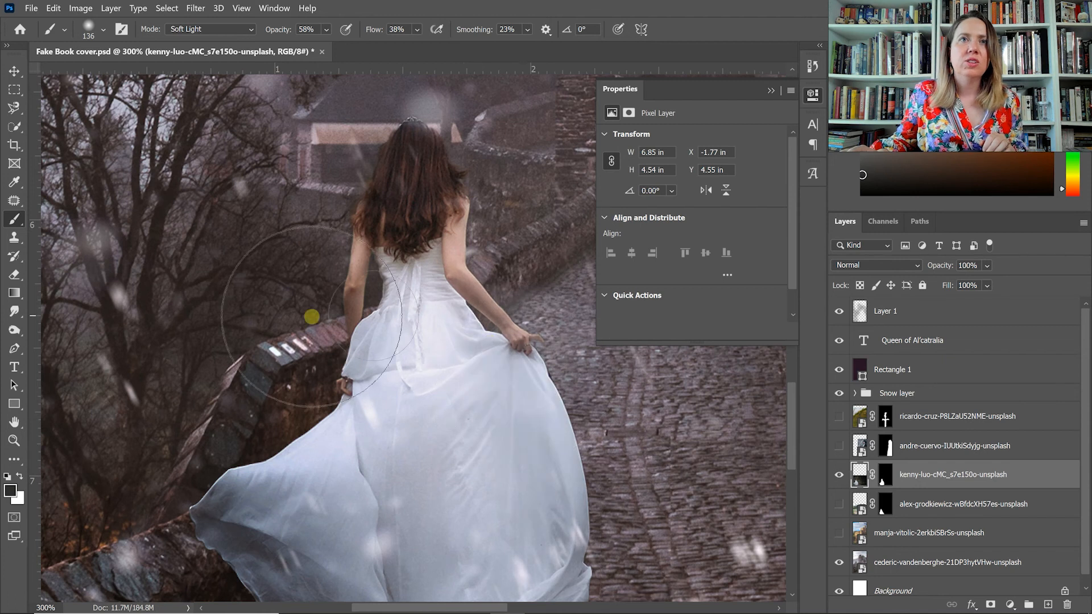
key("space")
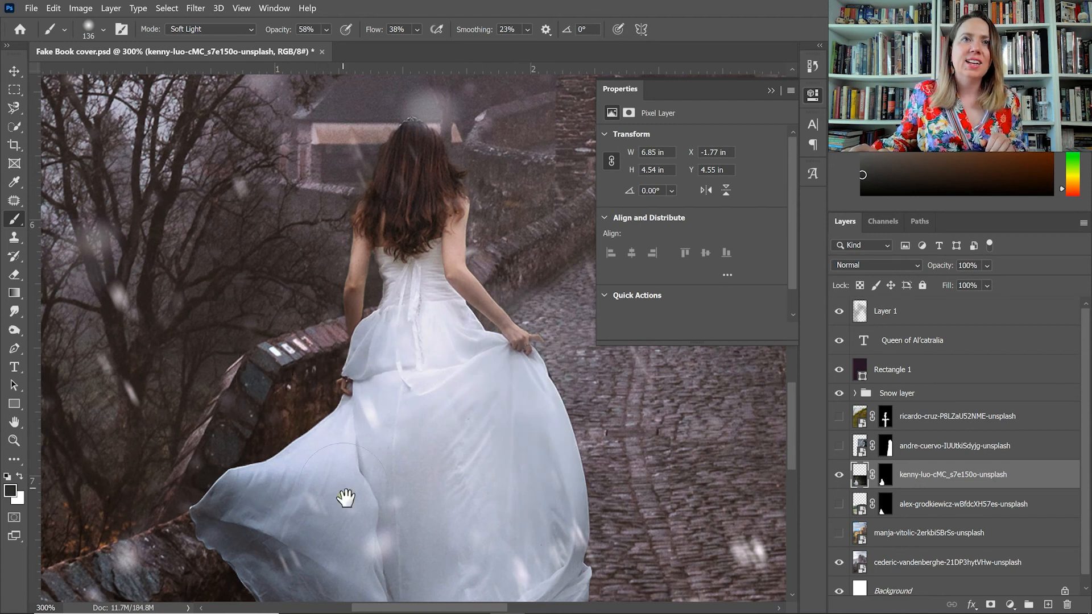
scroll(360, 317, "down", 5)
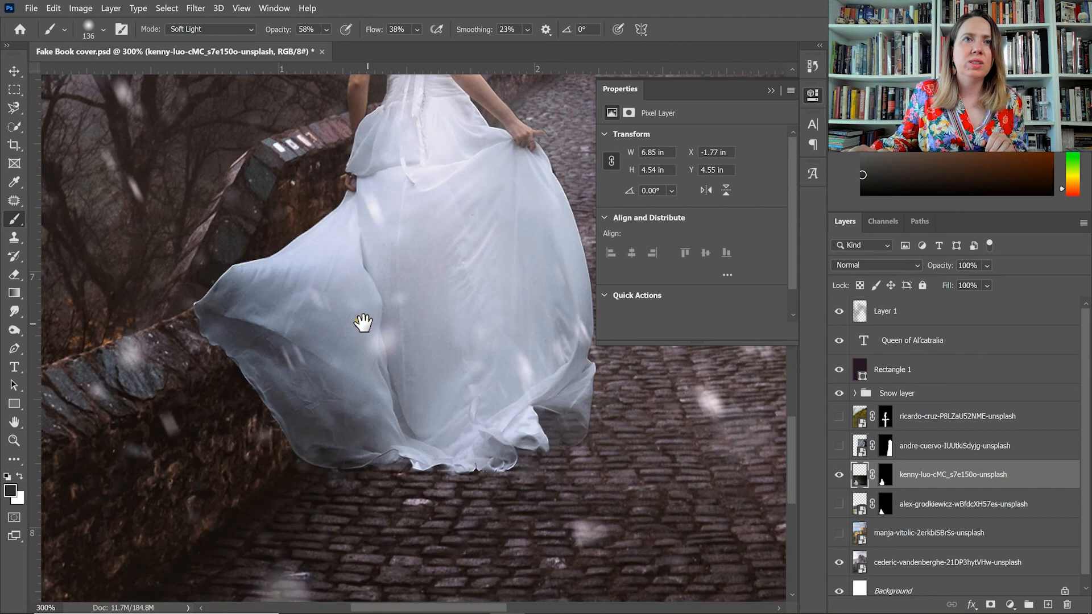
left_click(364, 323)
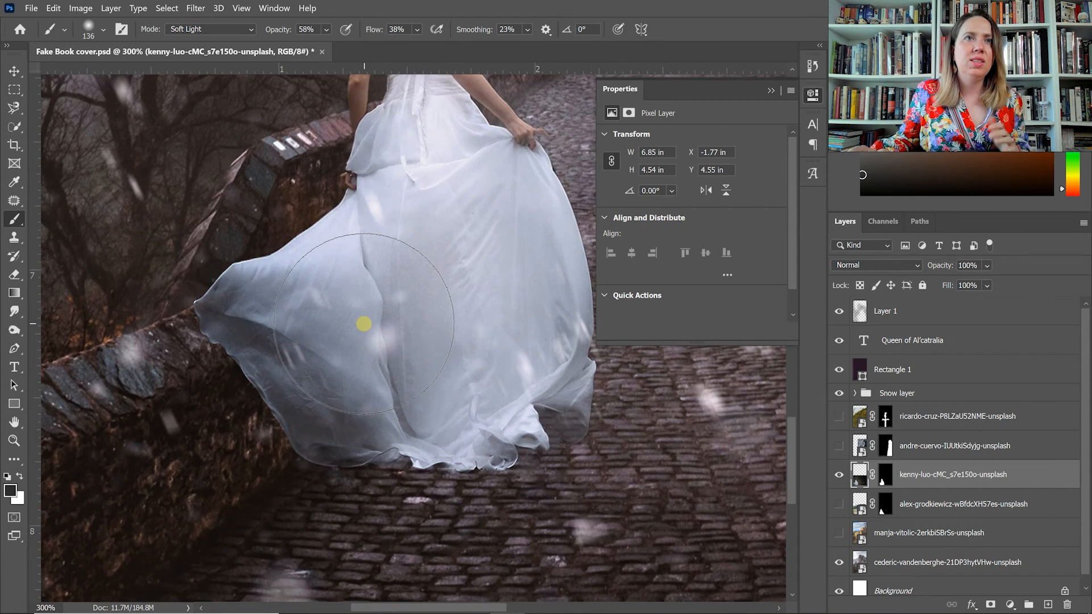
mouse_move(364, 323)
left_mouse_down()
mouse_move(286, 419)
mouse_move(289, 430)
mouse_move(196, 306)
mouse_move(198, 350)
mouse_move(261, 392)
mouse_move(296, 448)
mouse_move(331, 467)
mouse_move(398, 467)
mouse_move(417, 478)
mouse_move(488, 478)
mouse_move(367, 466)
mouse_move(387, 451)
mouse_move(510, 471)
mouse_move(467, 474)
mouse_move(241, 387)
mouse_move(156, 321)
mouse_move(313, 469)
mouse_move(211, 337)
mouse_move(190, 335)
mouse_move(229, 336)
mouse_move(240, 379)
mouse_move(290, 420)
mouse_move(253, 407)
mouse_move(233, 368)
mouse_move(317, 478)
left_mouse_up()
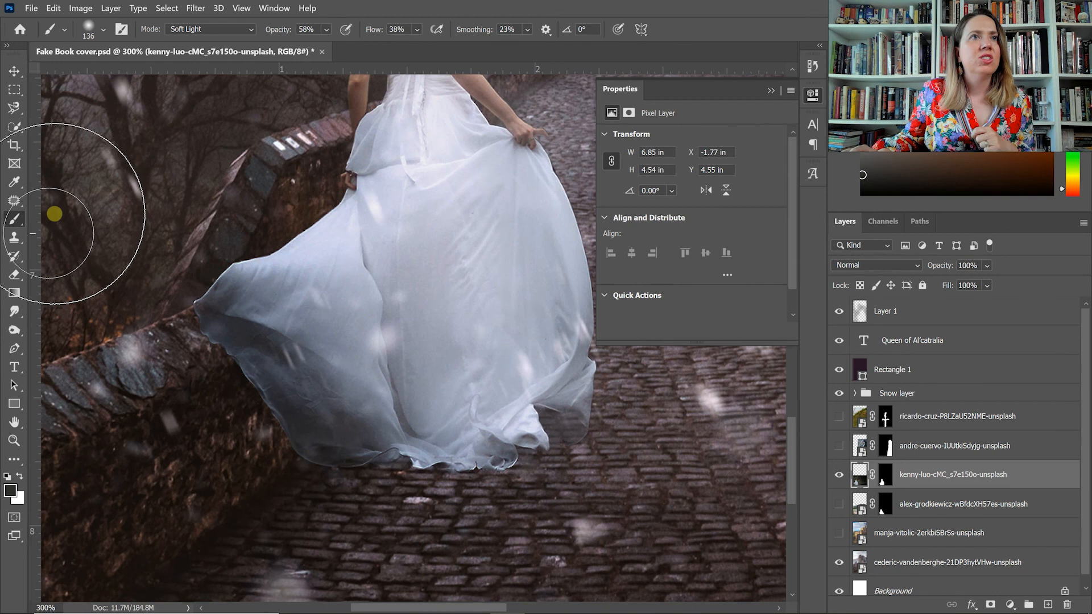
Fade the gown's trailing edge and hem into the bridge with the Eraser at 56% opacity and a 61 px tip.
left_click(14, 275)
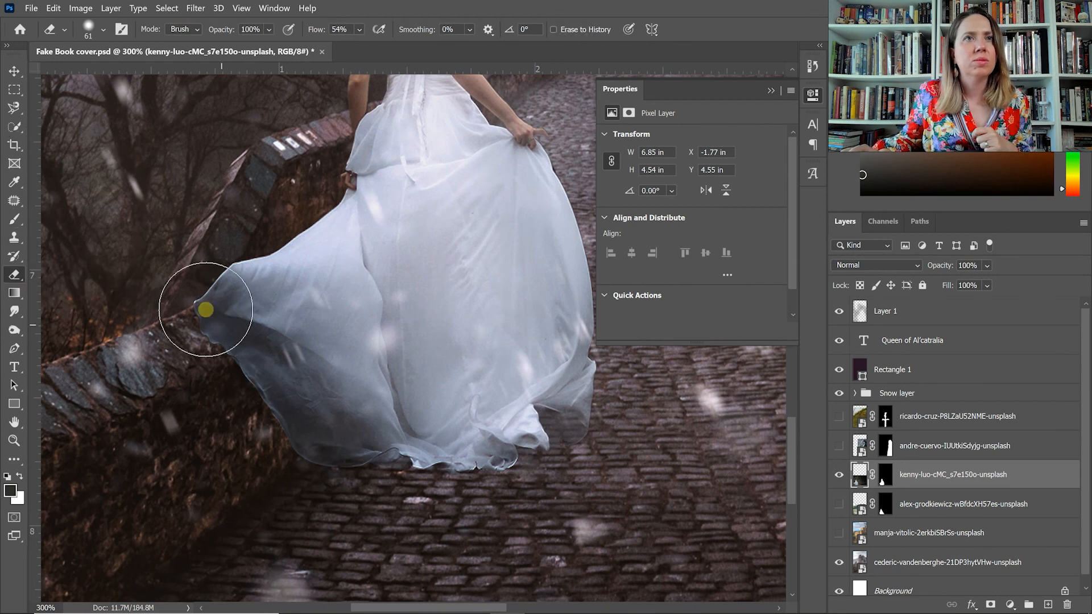
mouse_move(206, 310)
left_mouse_down()
mouse_move(222, 376)
mouse_move(187, 346)
mouse_move(215, 350)
mouse_move(249, 414)
mouse_move(190, 311)
mouse_move(278, 453)
mouse_move(338, 477)
mouse_move(491, 477)
mouse_move(595, 449)
left_mouse_up()
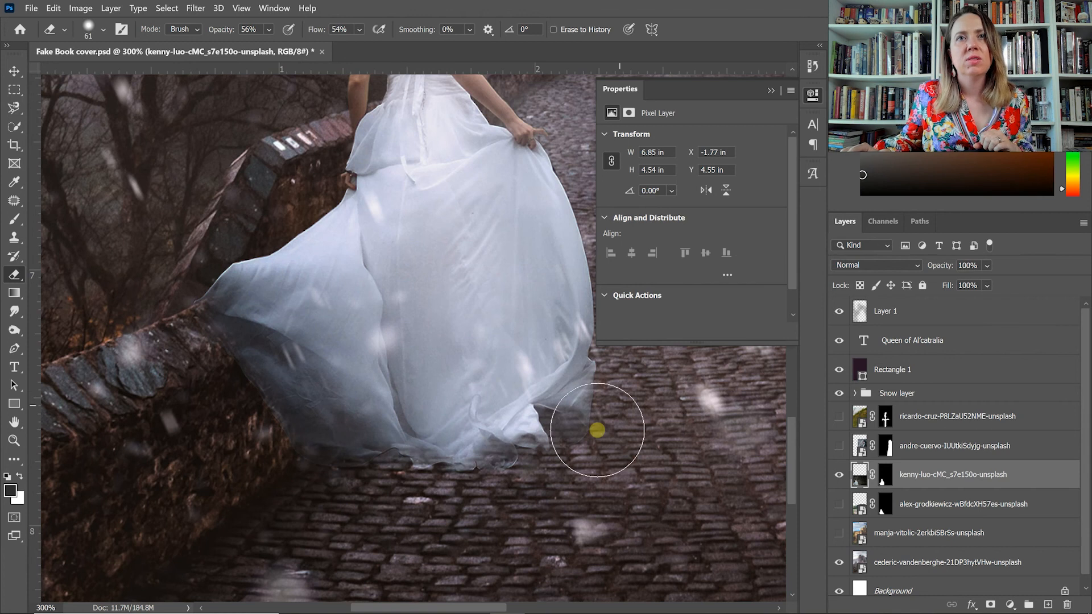
Nudge the woman's image slightly on the bridge, to X -1.74 in and Y 4.6 in.
key("ctrl+minus")
key("v")
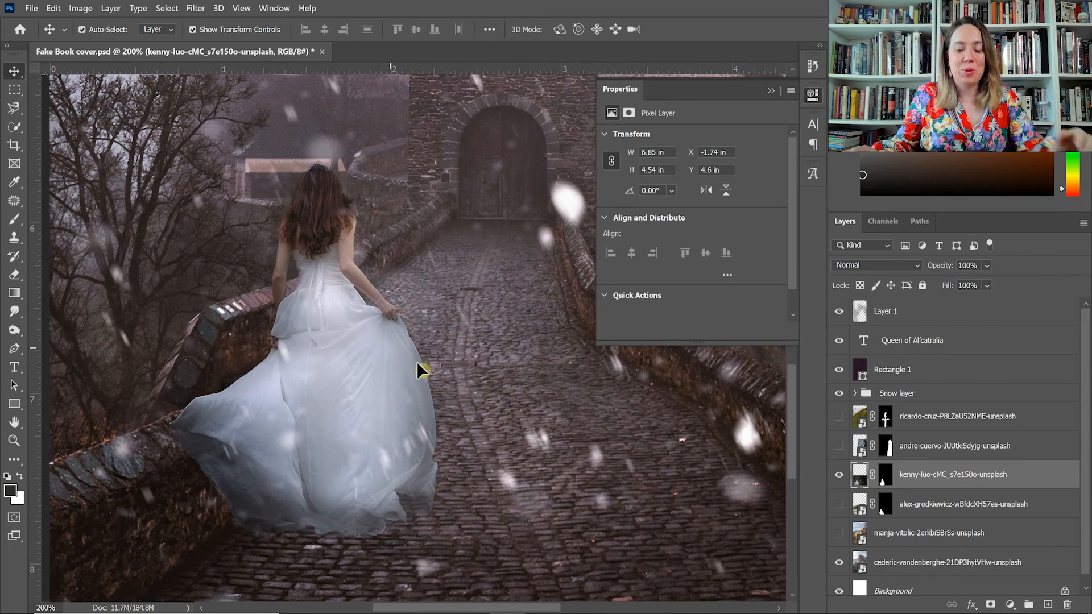
key("ctrl+minus")
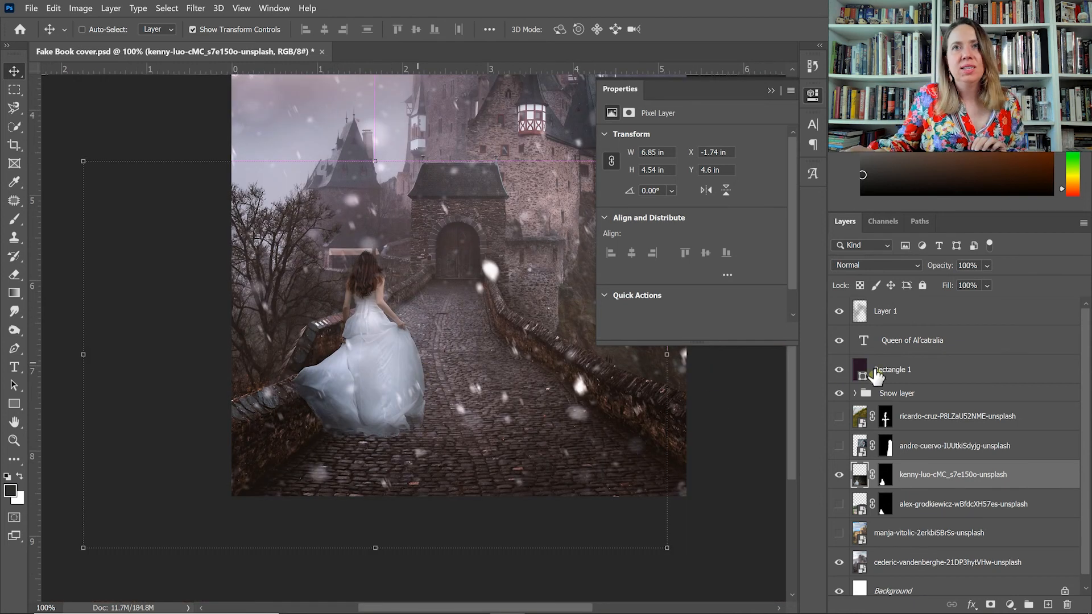
Duplicate the Rectangle 1 layer and set the copy's blend mode to Hard Light.
key("ctrl+minus")
right_click(963, 371)
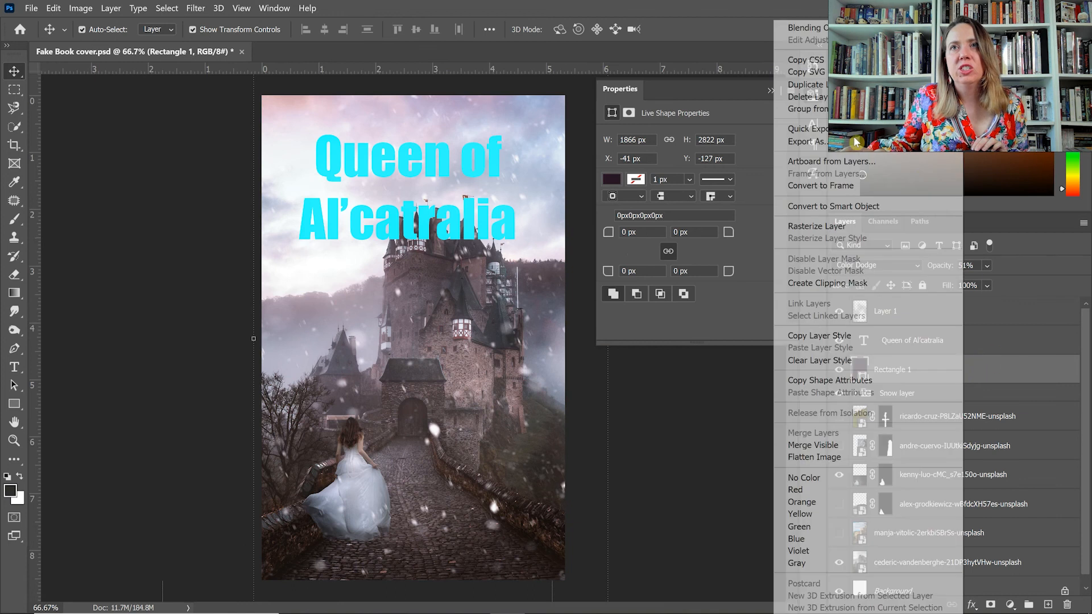
left_click(819, 85)
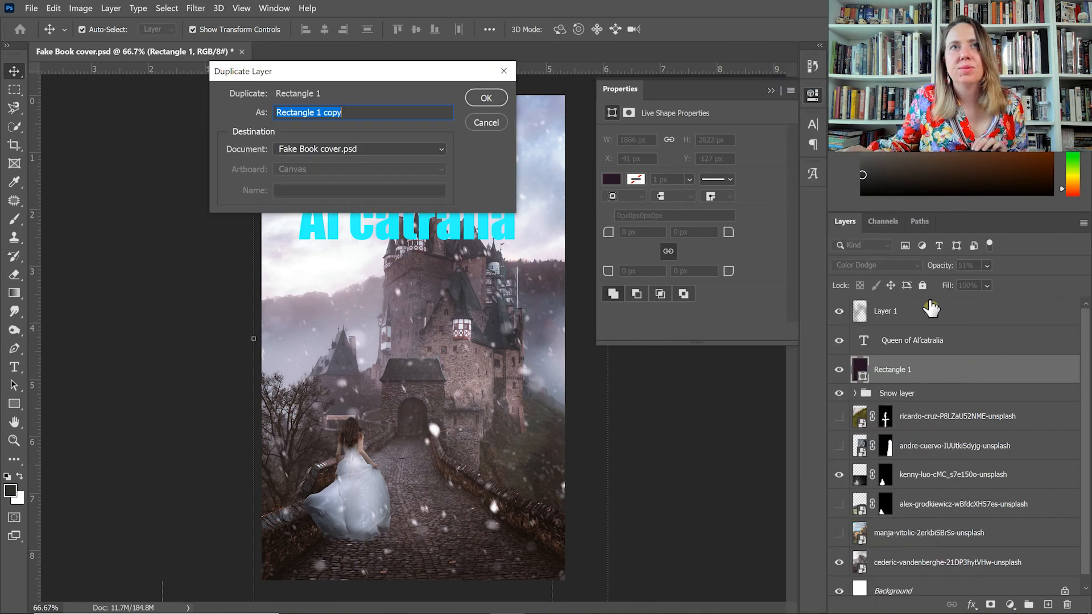
left_click(488, 98)
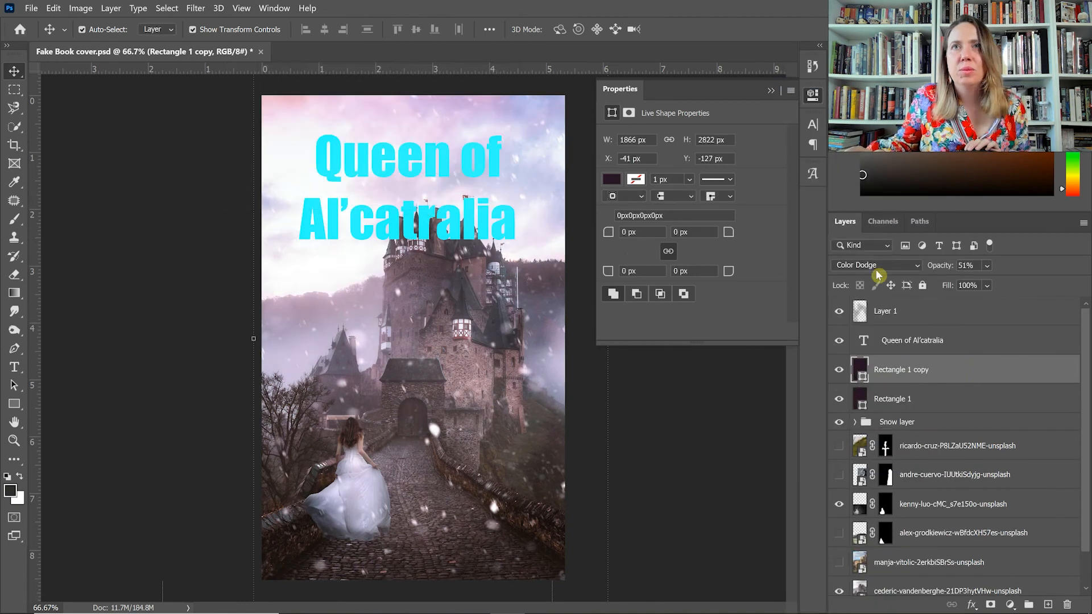
left_click(876, 265)
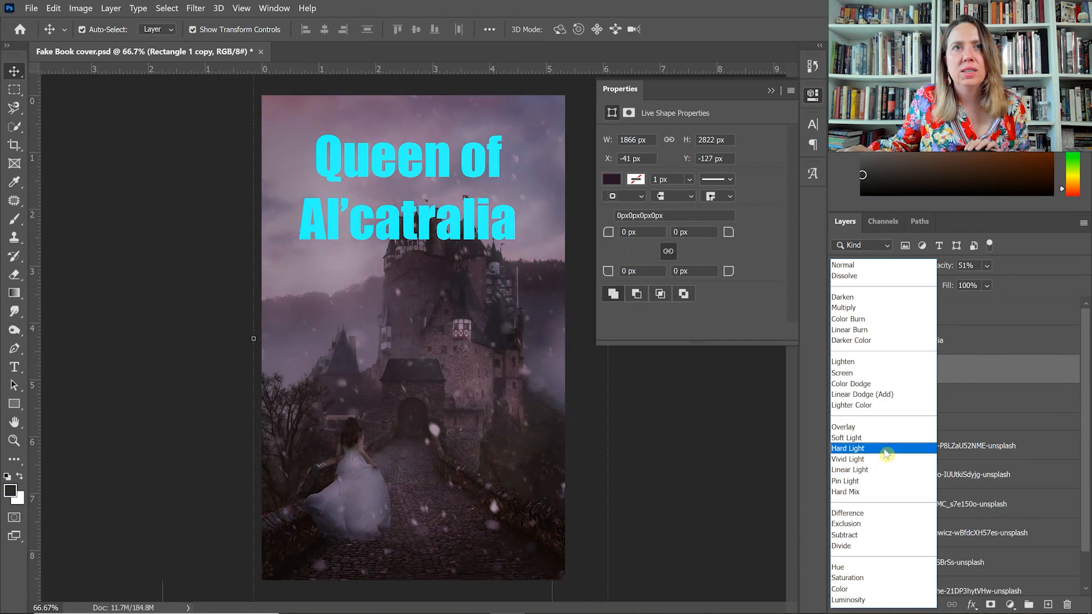
left_click(886, 453)
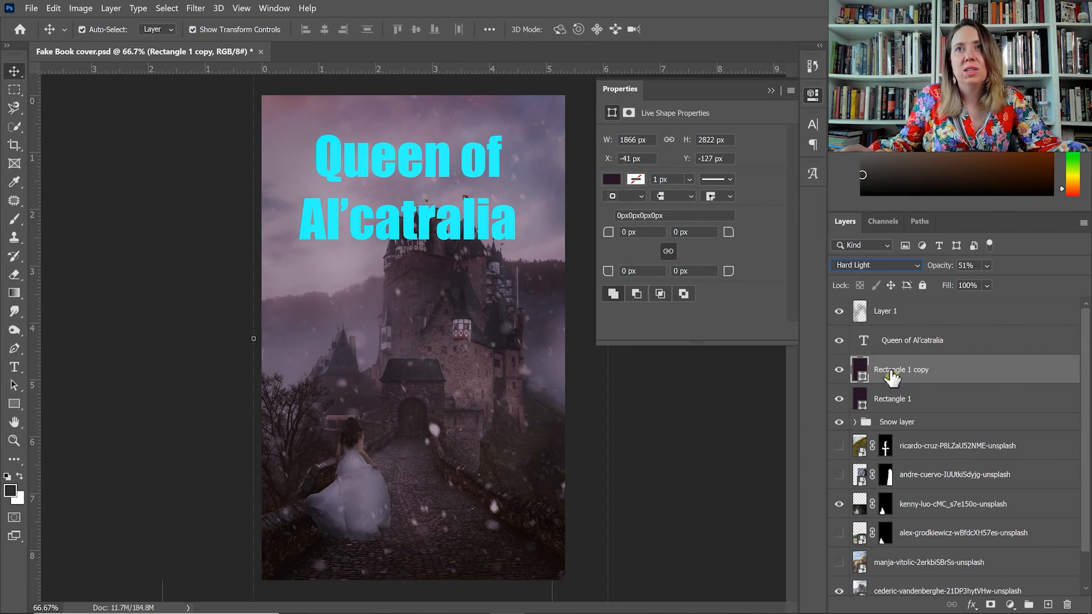
Recolour the duplicated rectangle to dark blue #242b42.
double_click(859, 371)
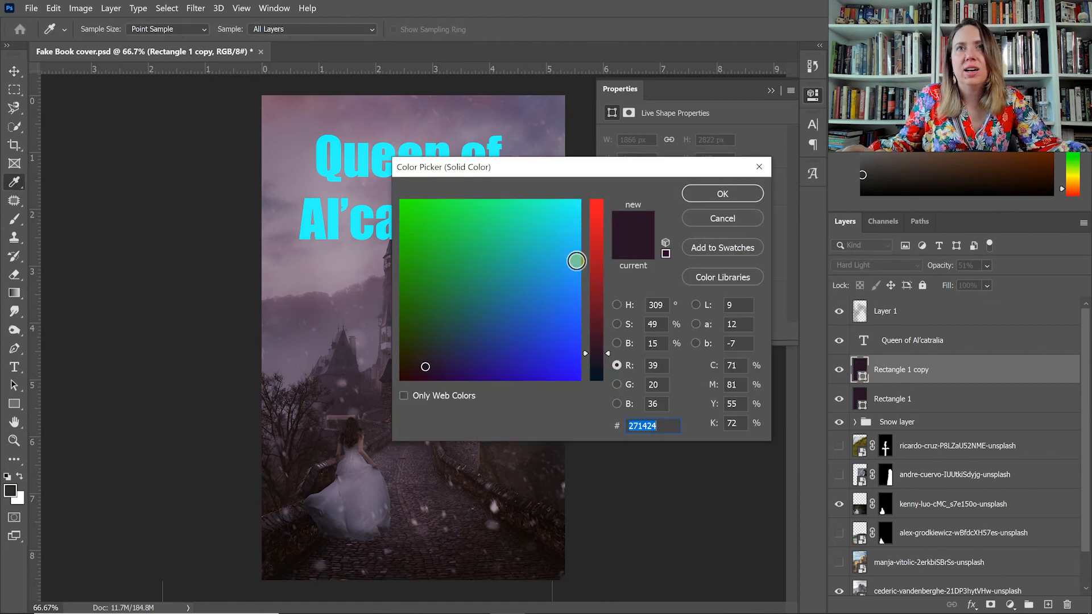
left_click(596, 316)
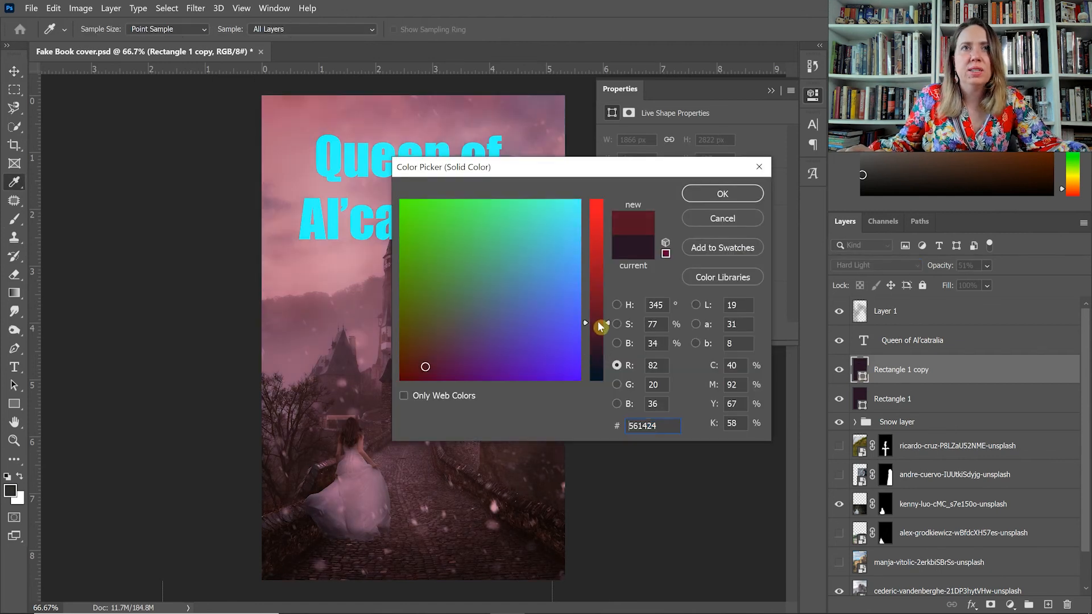
left_click_drag(600, 330, 598, 355)
left_click(441, 351)
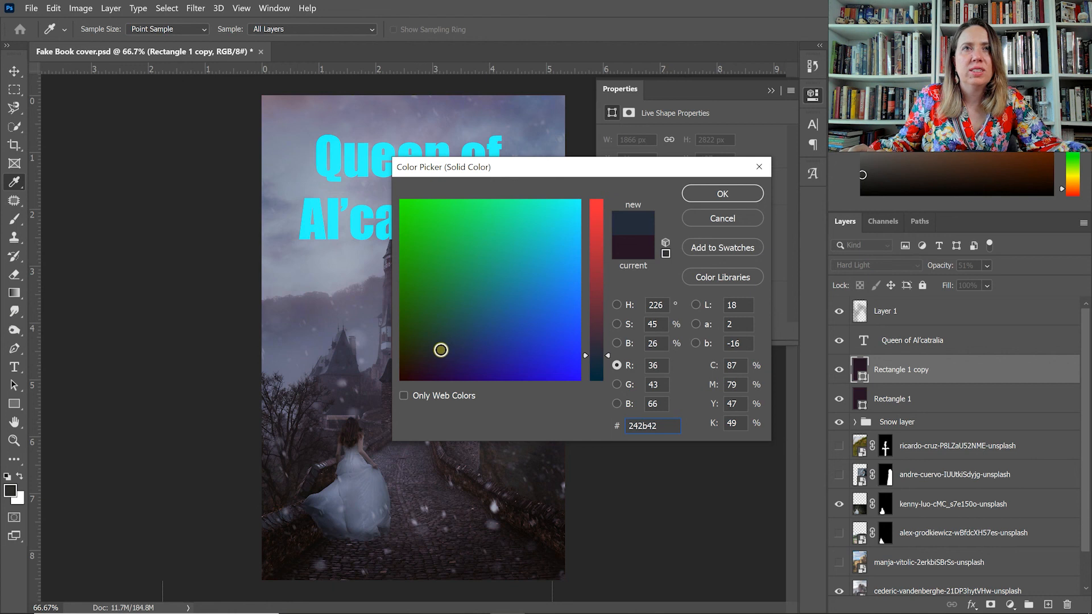
left_click(762, 156)
left_click(739, 196)
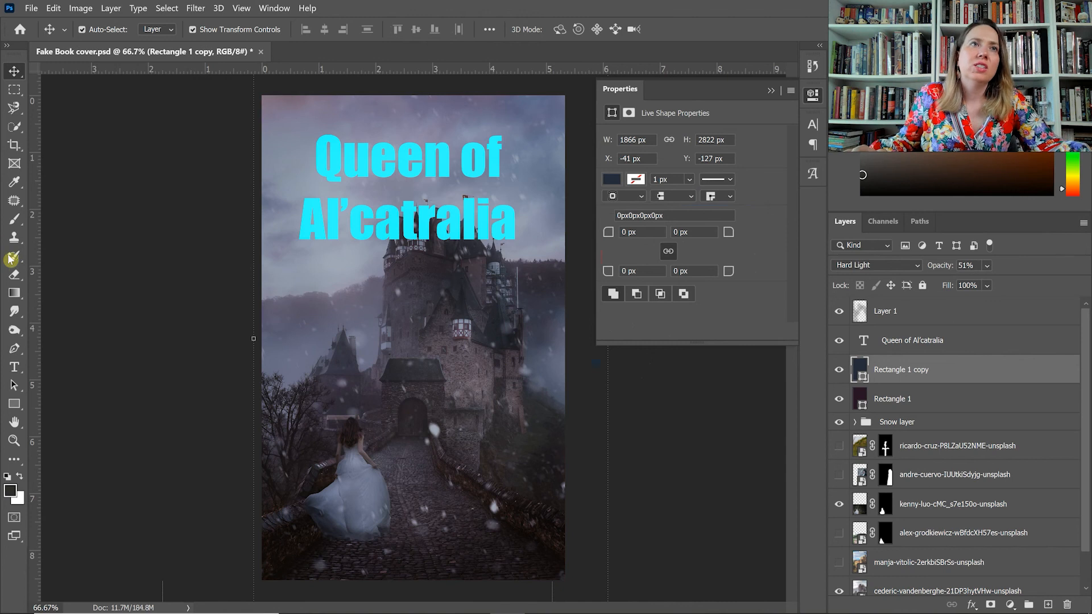
Erase parts of the dark blue overlay around the woman, the castle gate and the mist with the Eraser at 56% opacity.
left_click(14, 274)
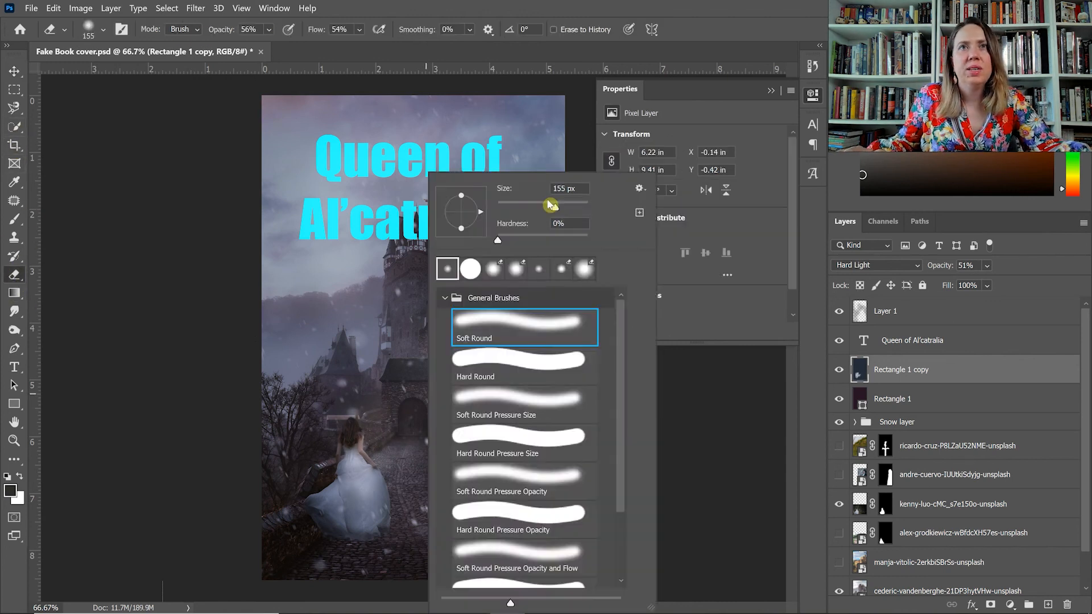
mouse_move(382, 435)
left_mouse_down()
mouse_move(407, 410)
mouse_move(433, 443)
mouse_move(416, 411)
left_mouse_up()
mouse_move(357, 317)
left_mouse_down()
mouse_move(532, 292)
mouse_move(508, 216)
mouse_move(290, 260)
mouse_move(405, 206)
mouse_move(265, 240)
mouse_move(542, 266)
mouse_move(551, 378)
mouse_move(330, 370)
mouse_move(400, 320)
mouse_move(497, 118)
mouse_move(517, 180)
mouse_move(492, 482)
mouse_move(426, 482)
mouse_move(340, 371)
mouse_move(417, 414)
left_mouse_up()
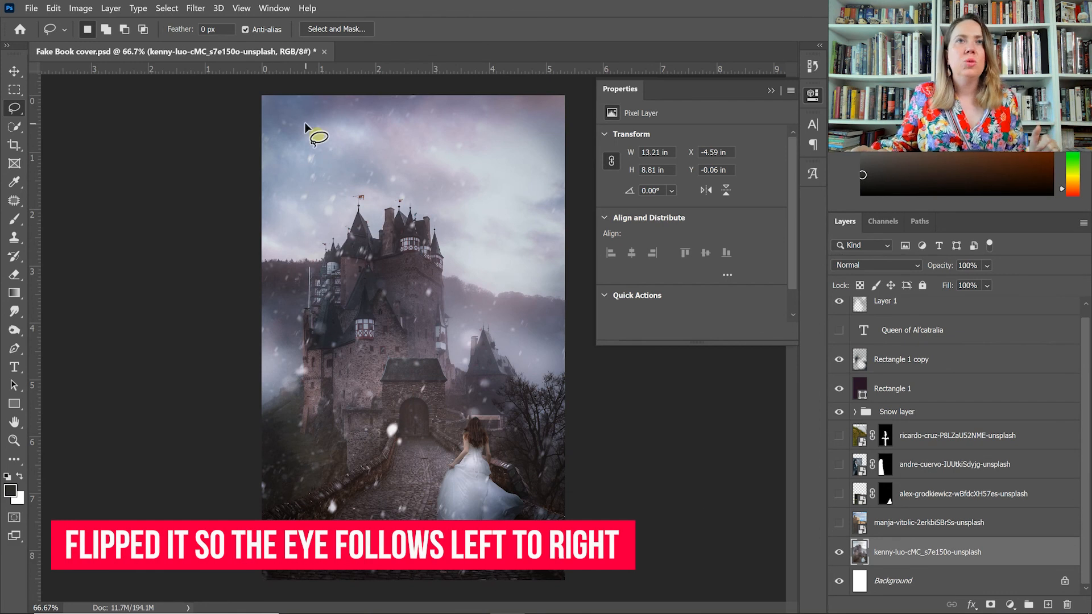
Apply an Iris Blur to the castle image layer to soften the areas around its focal point.
left_click(245, 8)
left_click(242, 8)
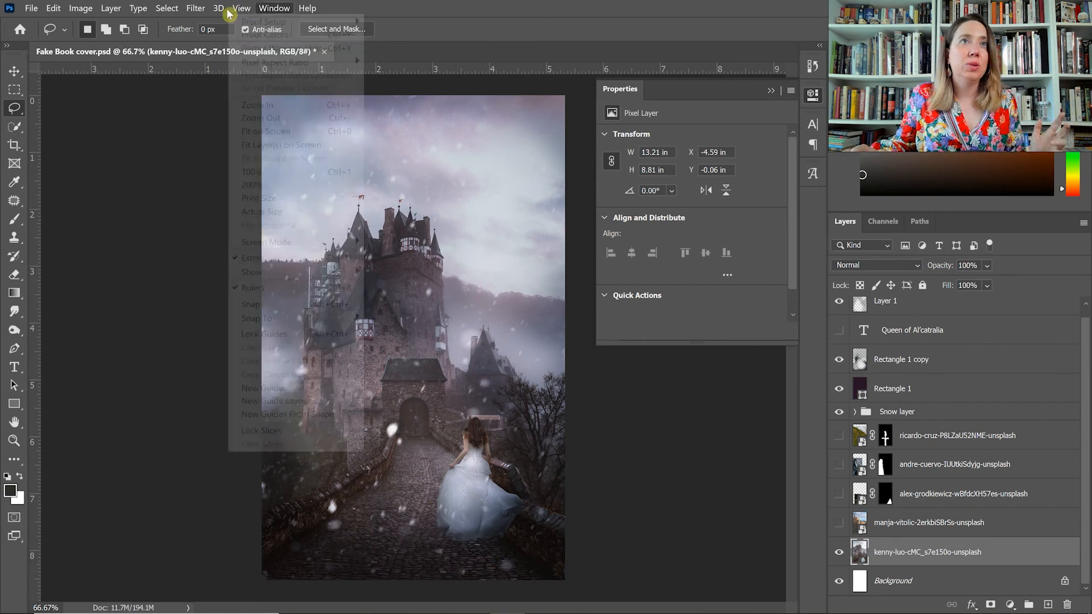
left_click(196, 8)
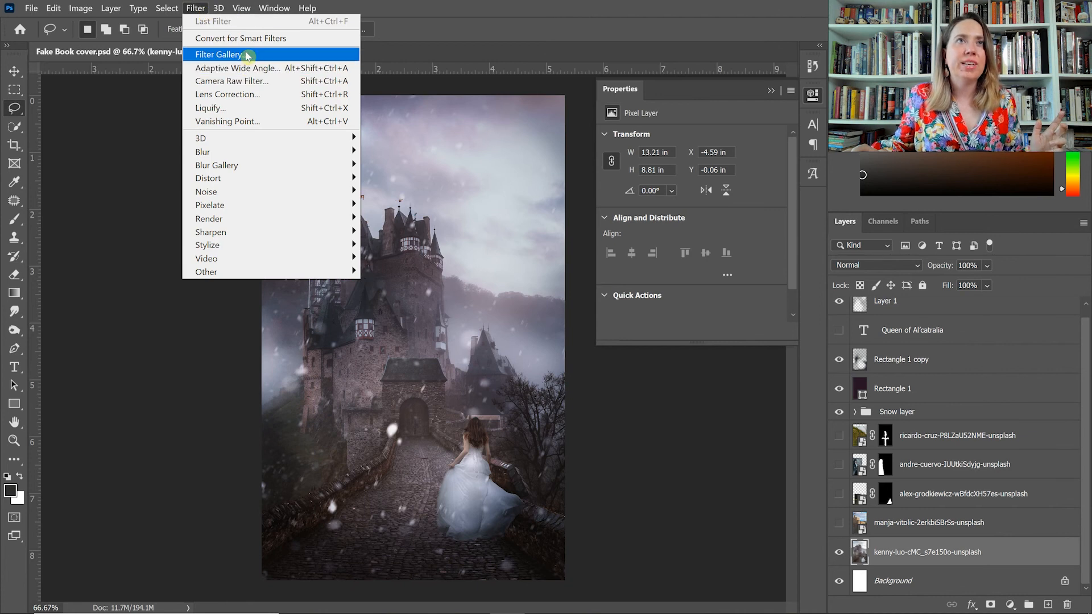
mouse_move(267, 151)
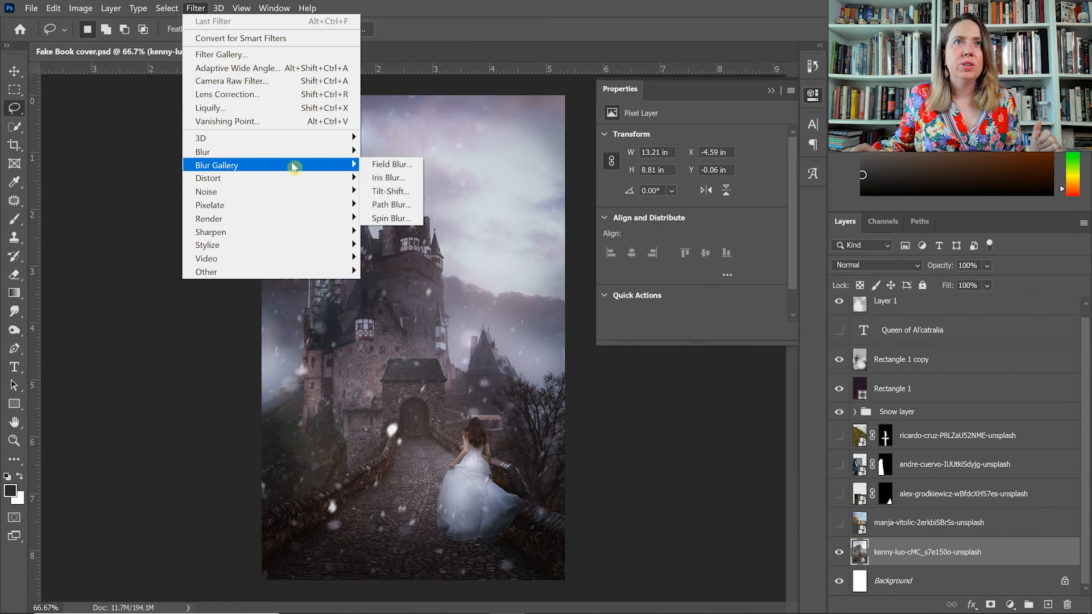
left_click(391, 177)
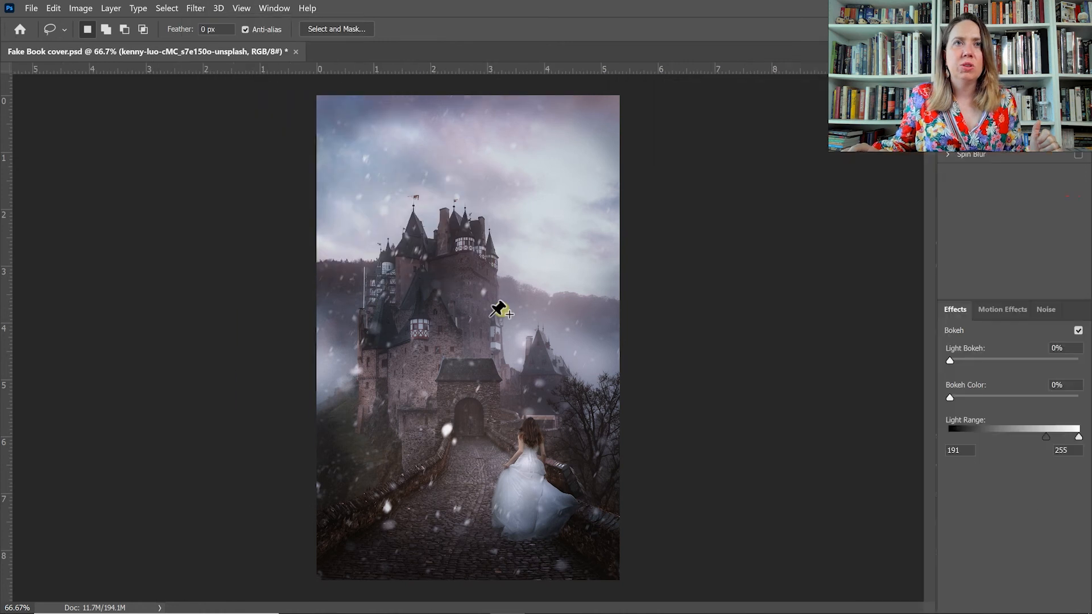
key("Return")
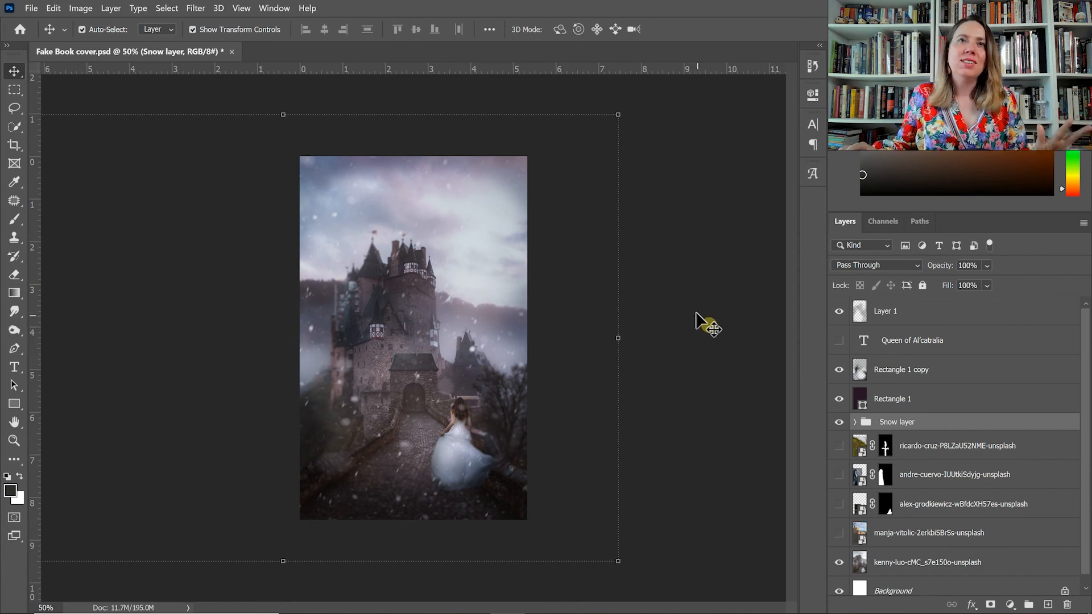
Add a text box across the sky with the centred title "Queen of Al'Catralia" in Impact at 59 pt.
left_click(15, 367)
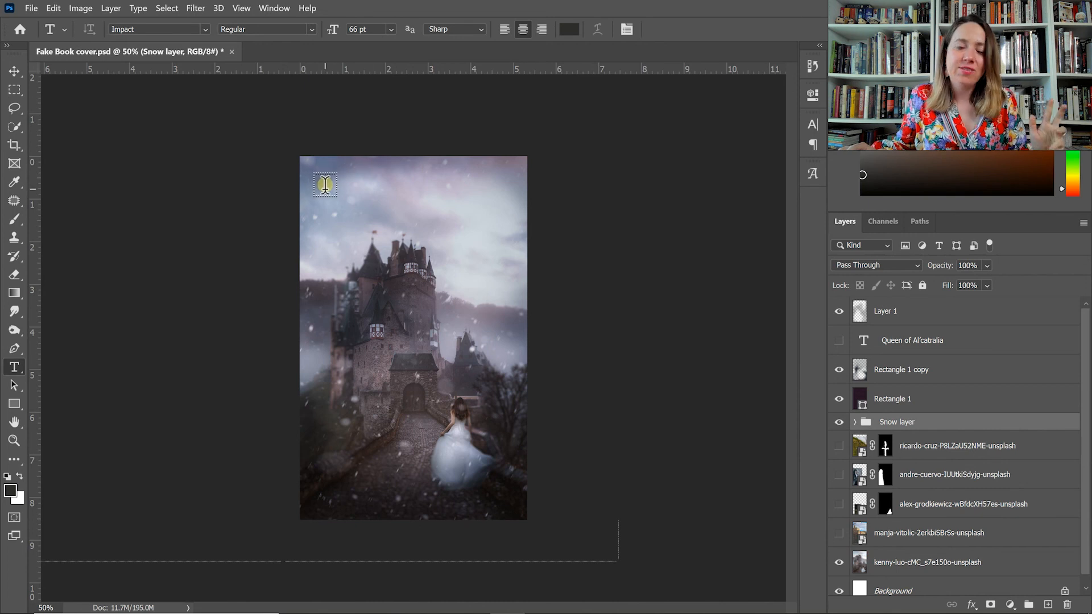
left_click_drag(319, 178, 510, 311)
key("ctrl+shift+comma")
key("ctrl+shift+comma")
key("ctrl+shift+comma")
key("ctrl+shift+comma")
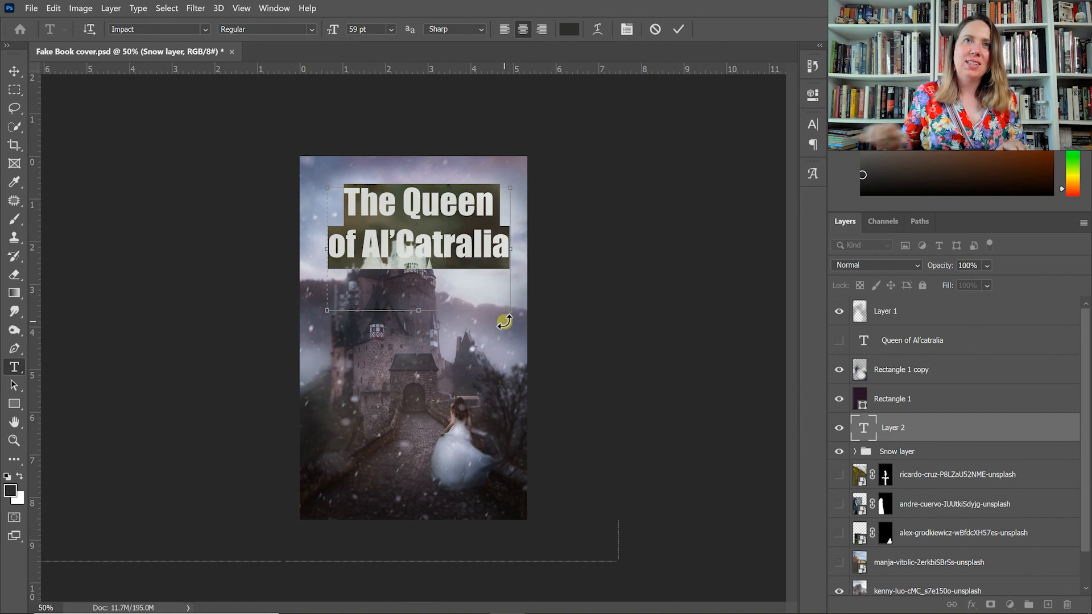
double_click(370, 199)
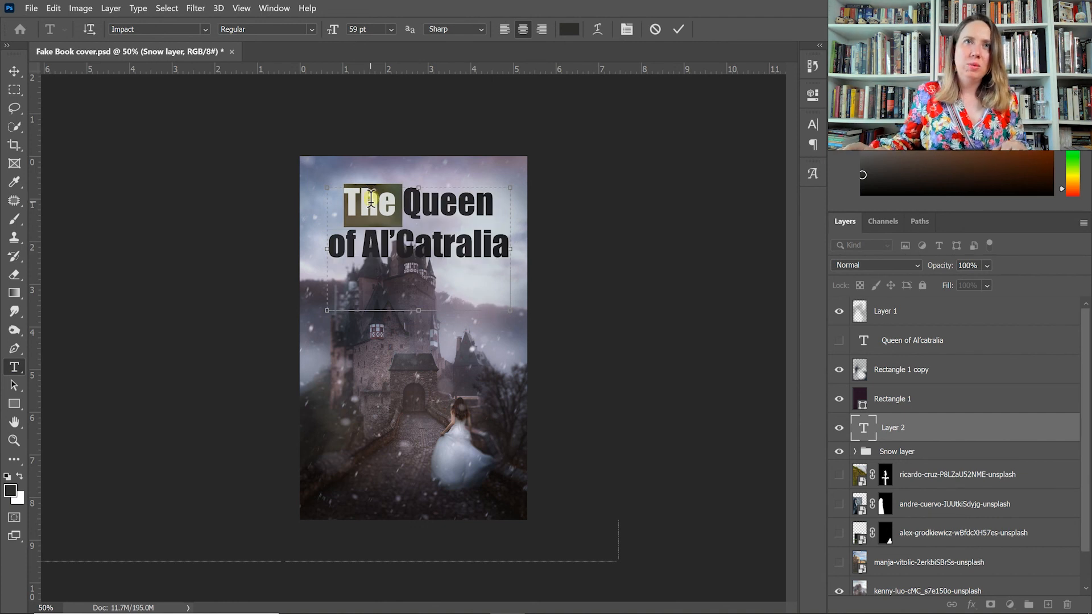
key("BackSpace")
Change the whole title's font to Cloudy Aurora Serif.
key("ctrl+a")
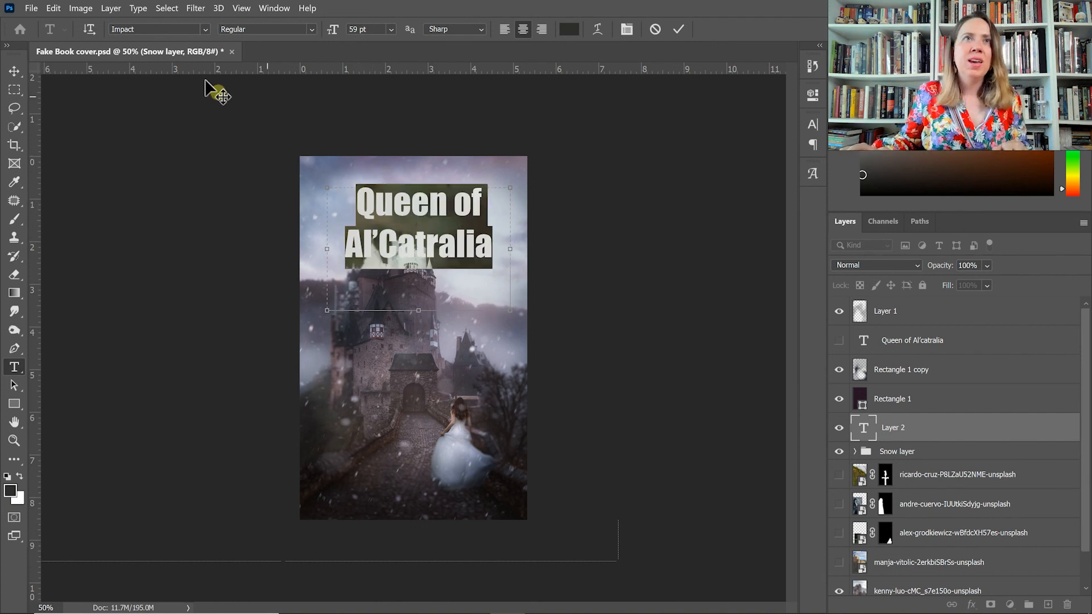
left_click(169, 29)
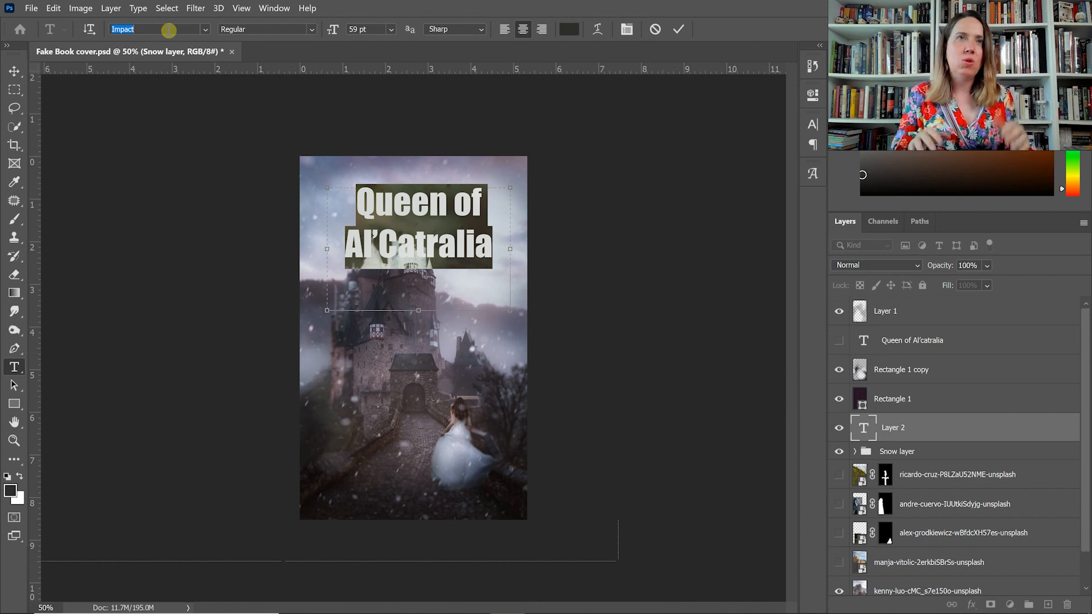
type("claou")
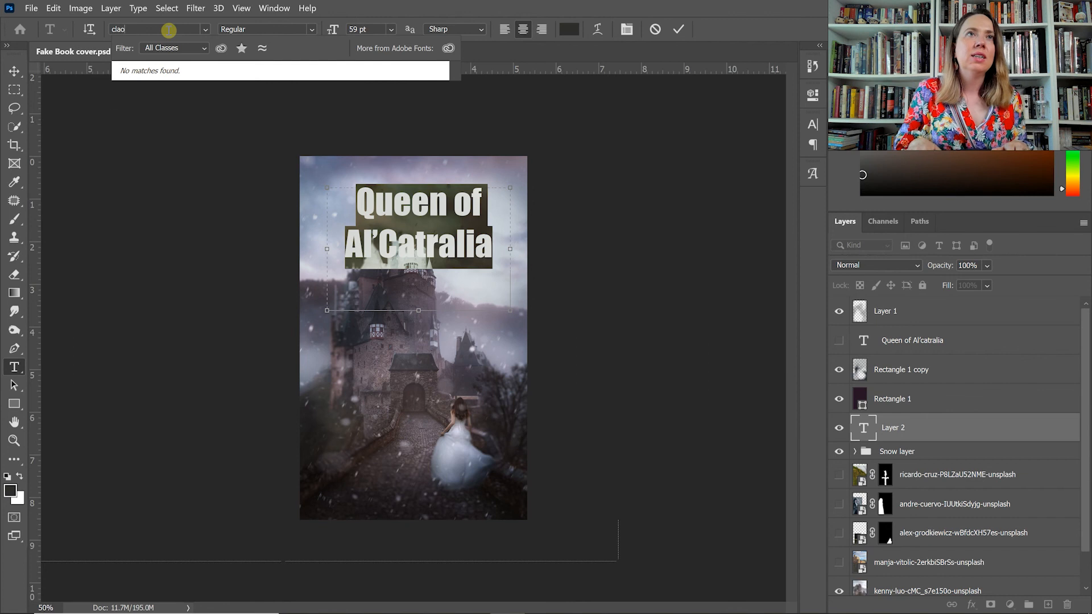
key("BackSpace")
key("BackSpace")
type("ou")
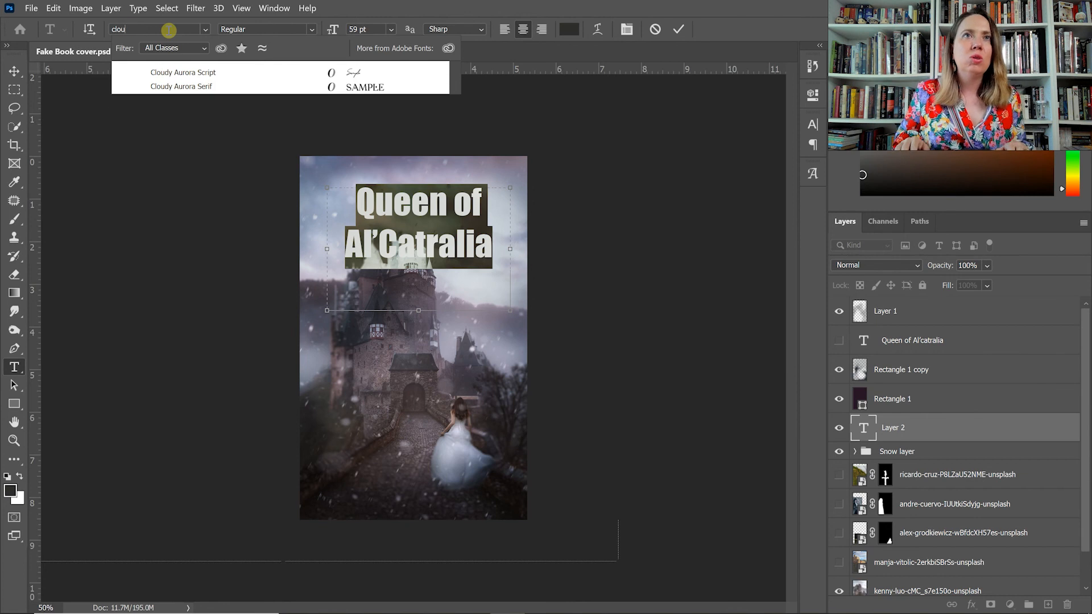
key("Down")
key("Down")
key("Return")
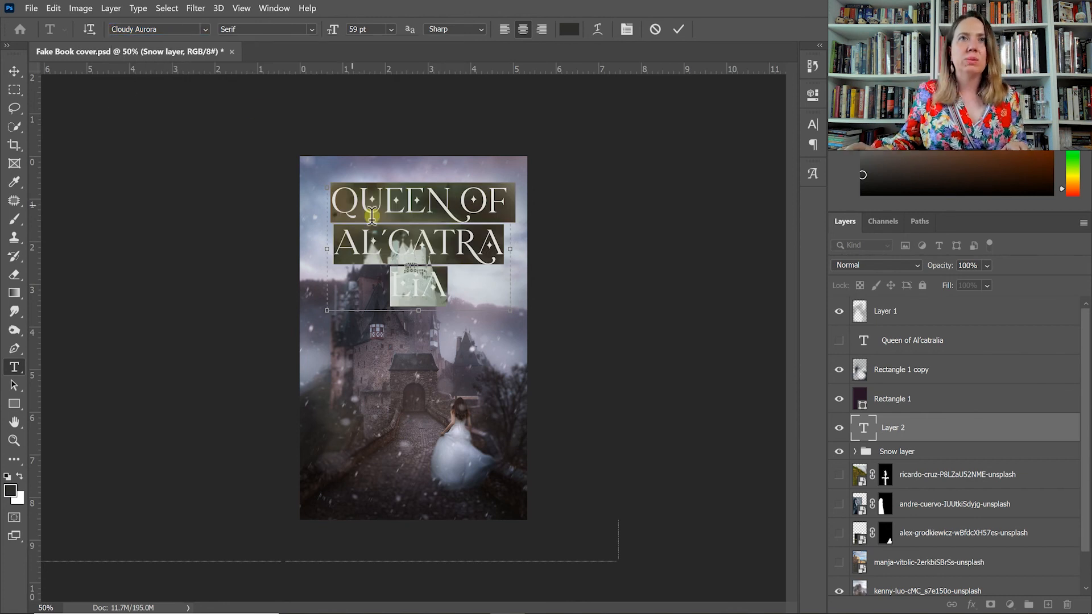
key("ctrl+Return")
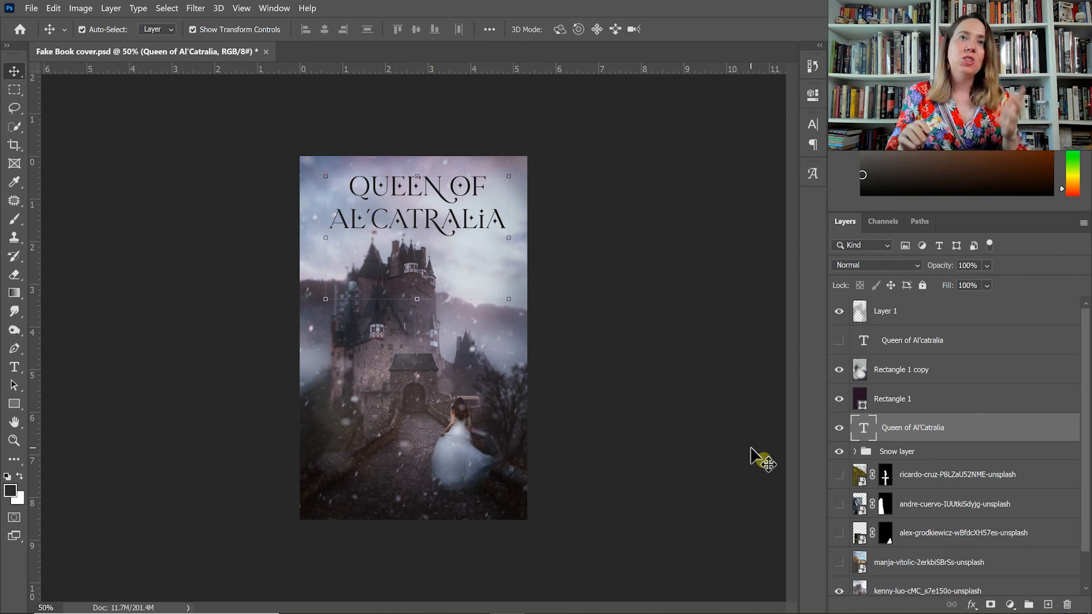
Enable the Bevel & Emboss layer style with Contour and Texture, plus Satin, on the title layer.
double_click(963, 437)
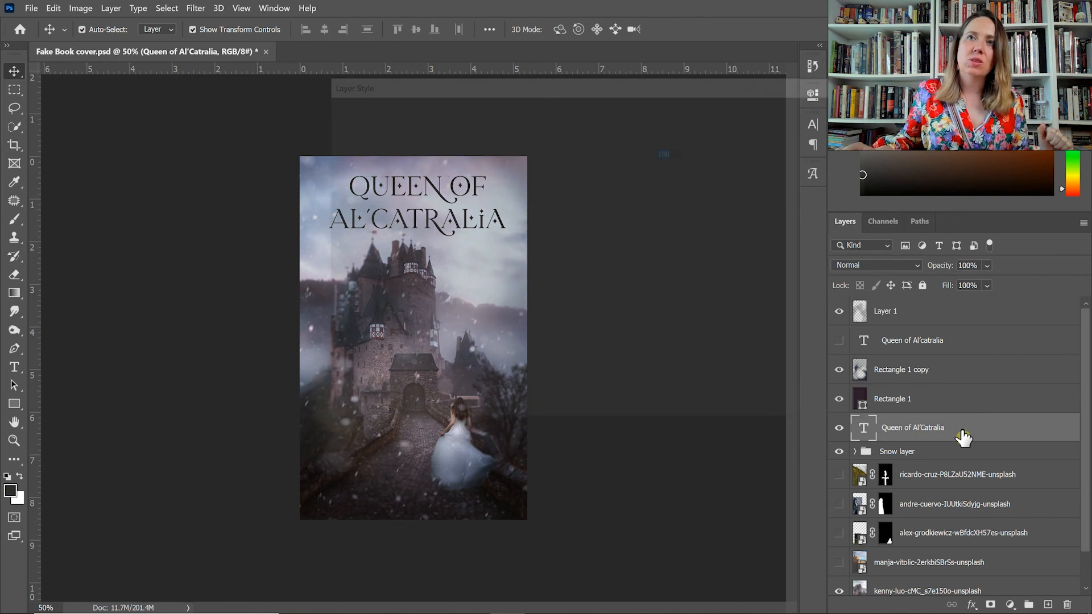
left_click_drag(581, 80, 870, 79)
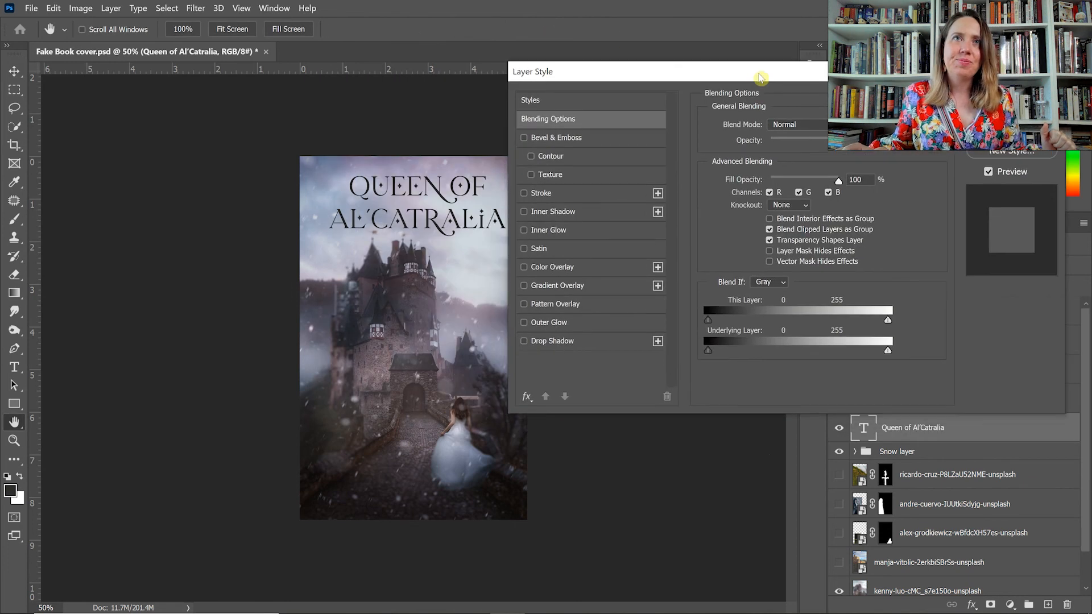
left_click(524, 138)
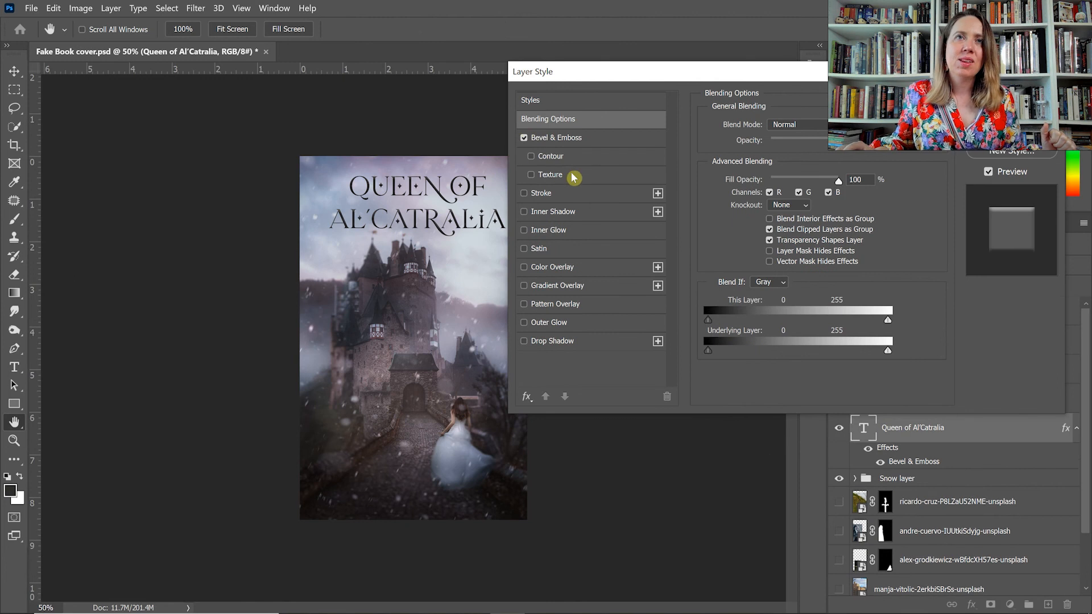
left_click(531, 155)
left_click(531, 174)
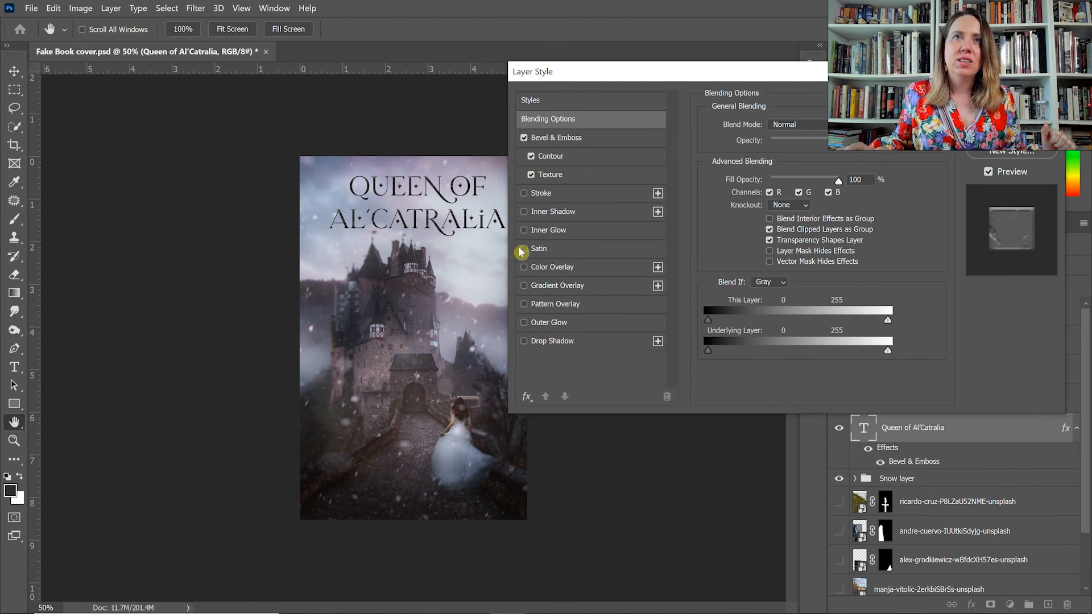
left_click(524, 250)
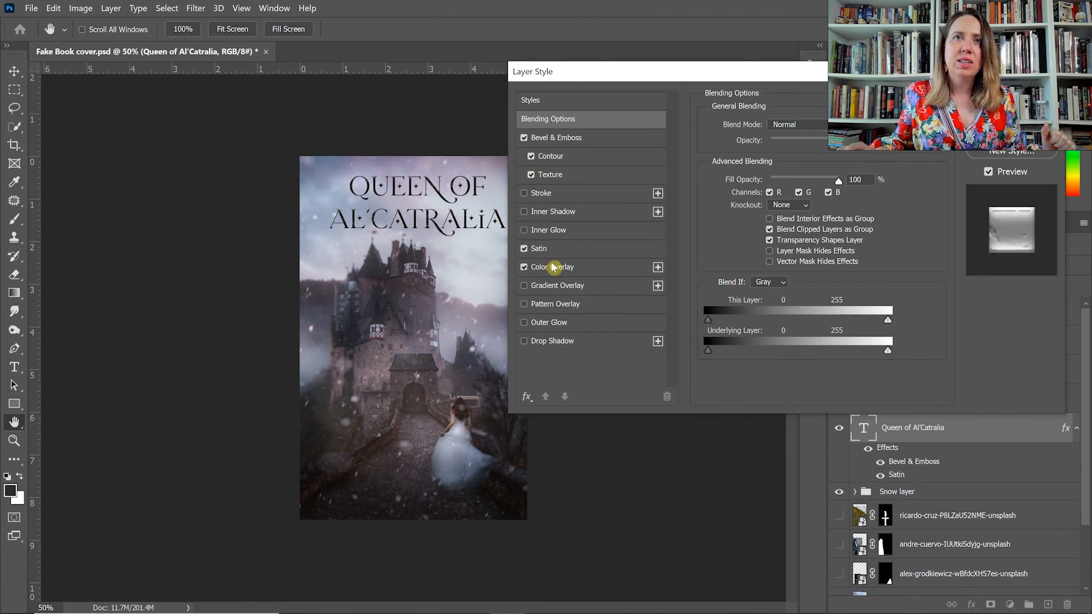
Add a gold Color Overlay to the title with the Normal blend mode.
left_click(618, 267)
left_click(796, 128)
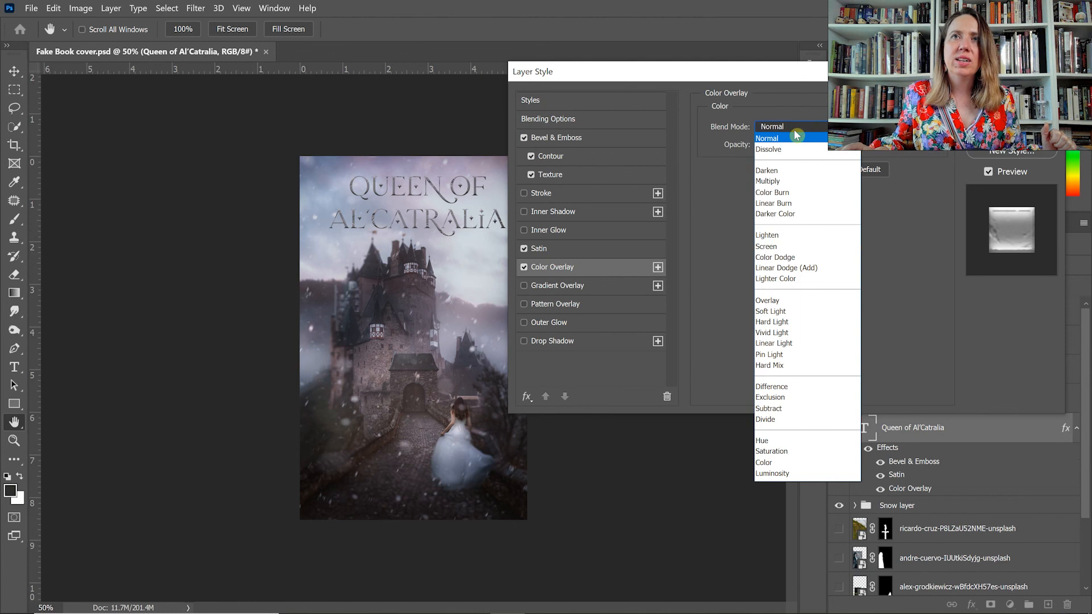
left_click(793, 128)
left_click(844, 127)
left_click_drag(522, 167, 705, 161)
left_click_drag(705, 215, 643, 195)
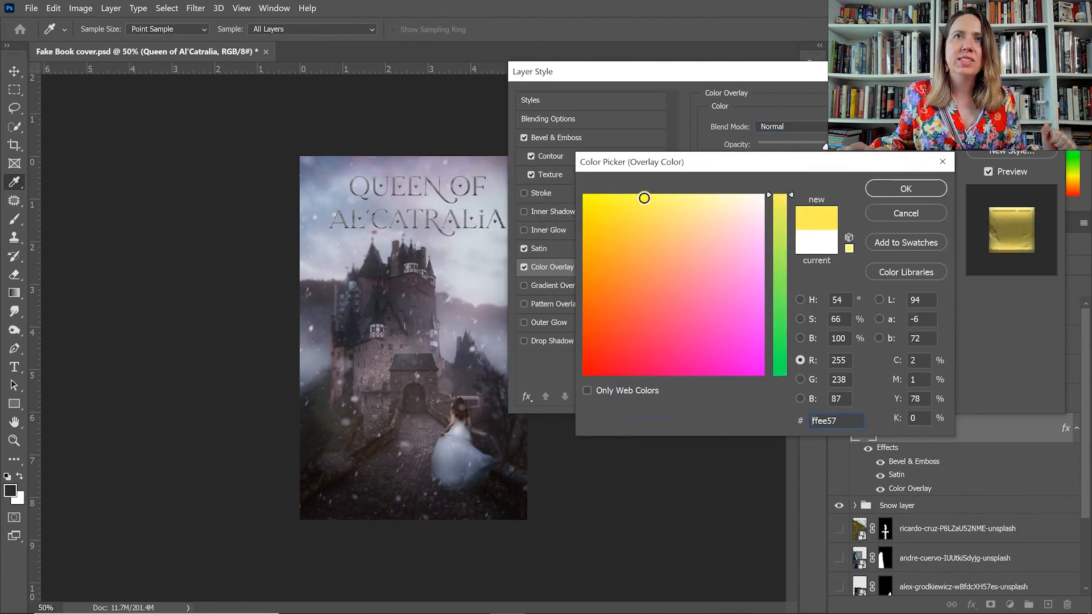
mouse_move(616, 237)
left_mouse_down()
mouse_move(585, 223)
mouse_move(587, 207)
mouse_move(593, 243)
mouse_move(616, 242)
mouse_move(610, 231)
left_mouse_up()
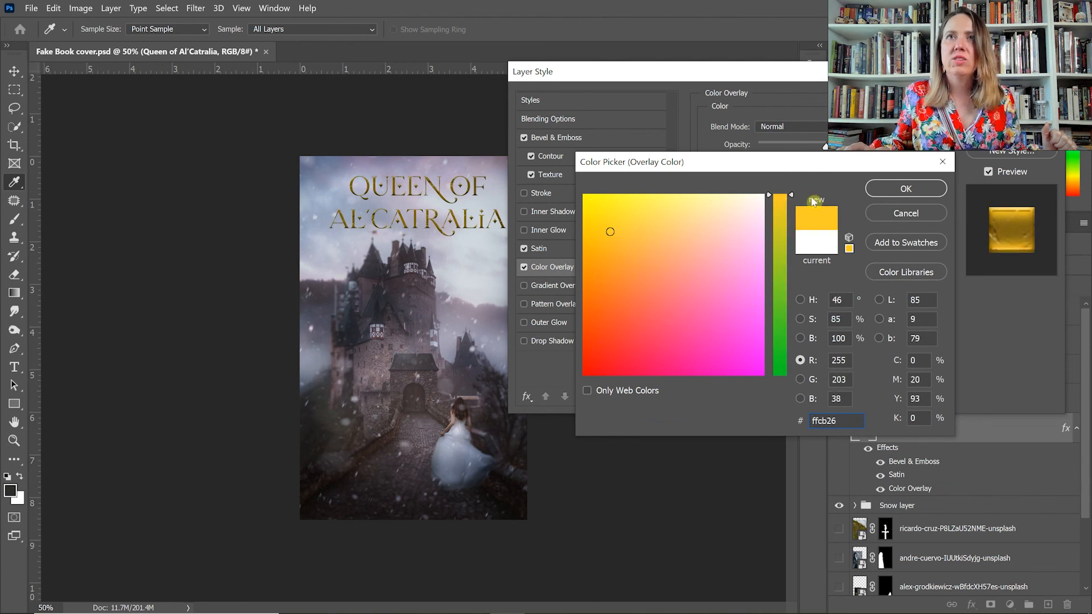
left_click(904, 190)
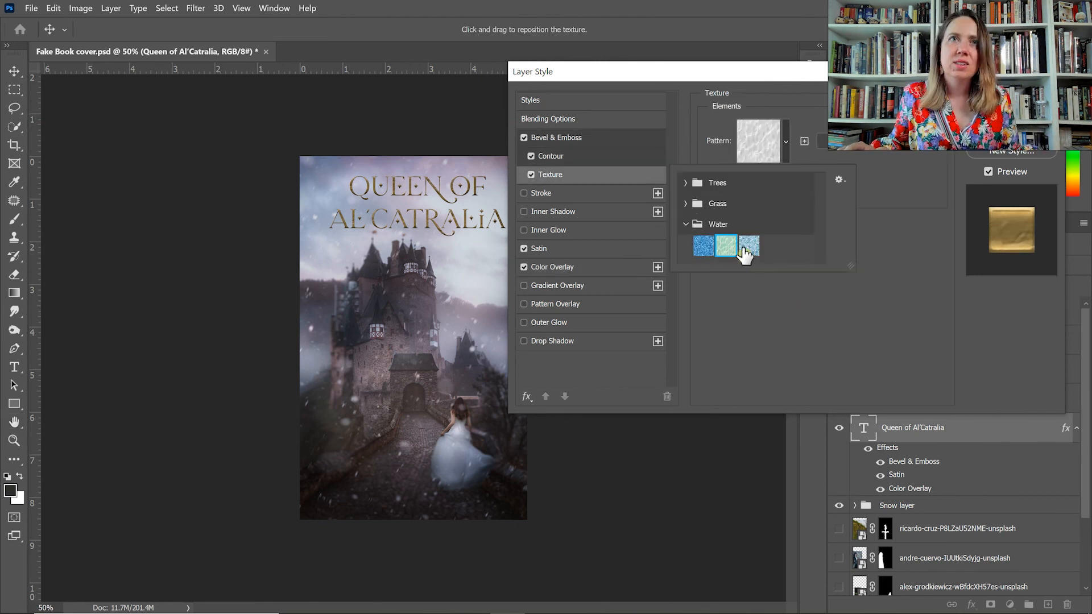
Set the title's bevel texture to the Water-Sand pattern.
left_click(746, 249)
left_click(726, 249)
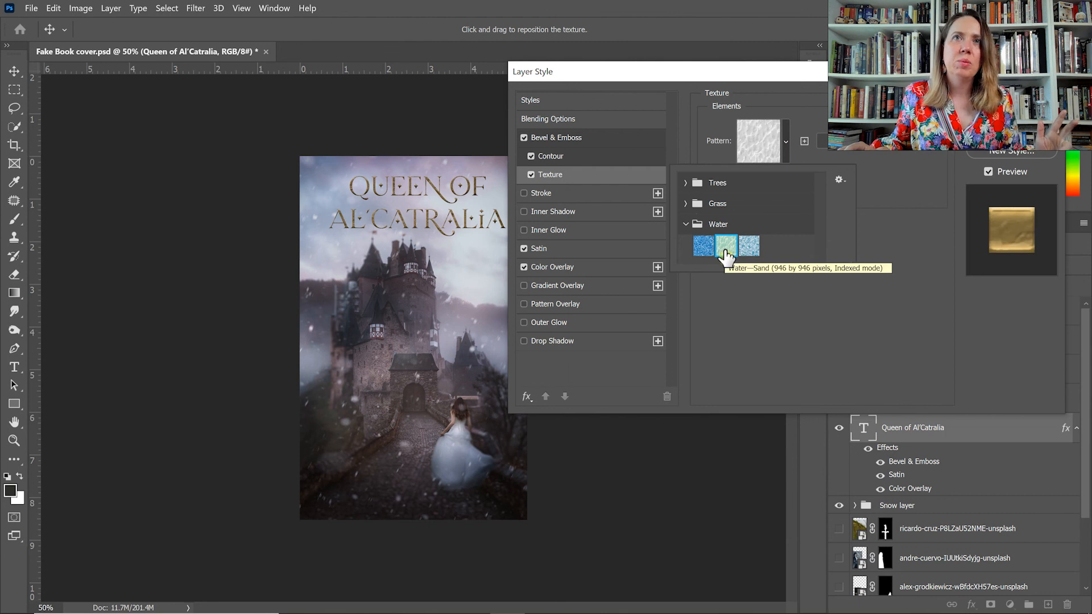
left_click(880, 164)
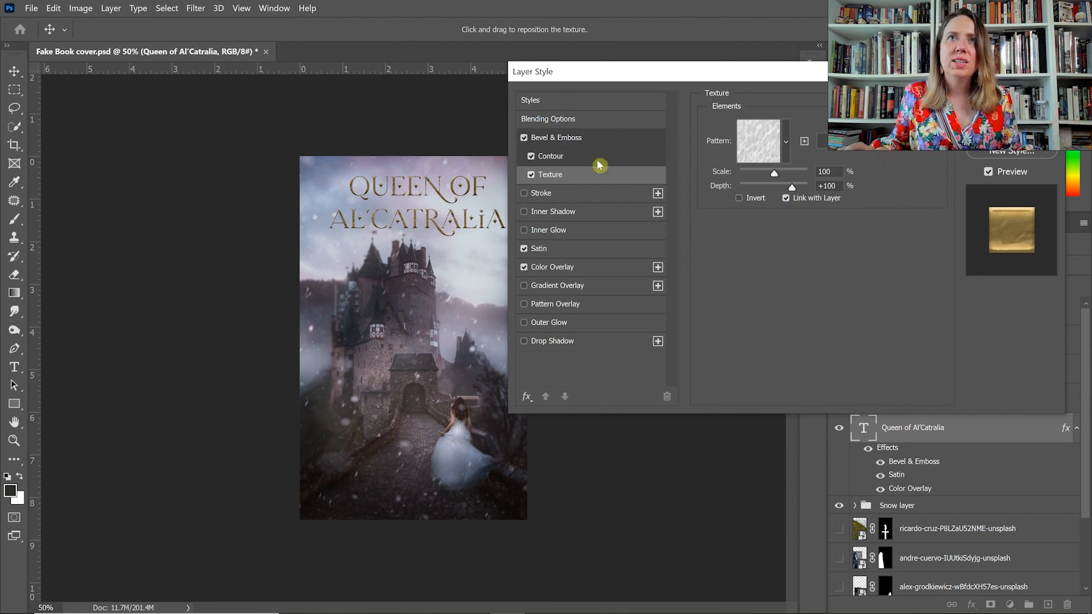
Try a descending wavy contour on the title's bevel and switch back to the rounded stepped contour.
left_click(561, 157)
left_click(766, 131)
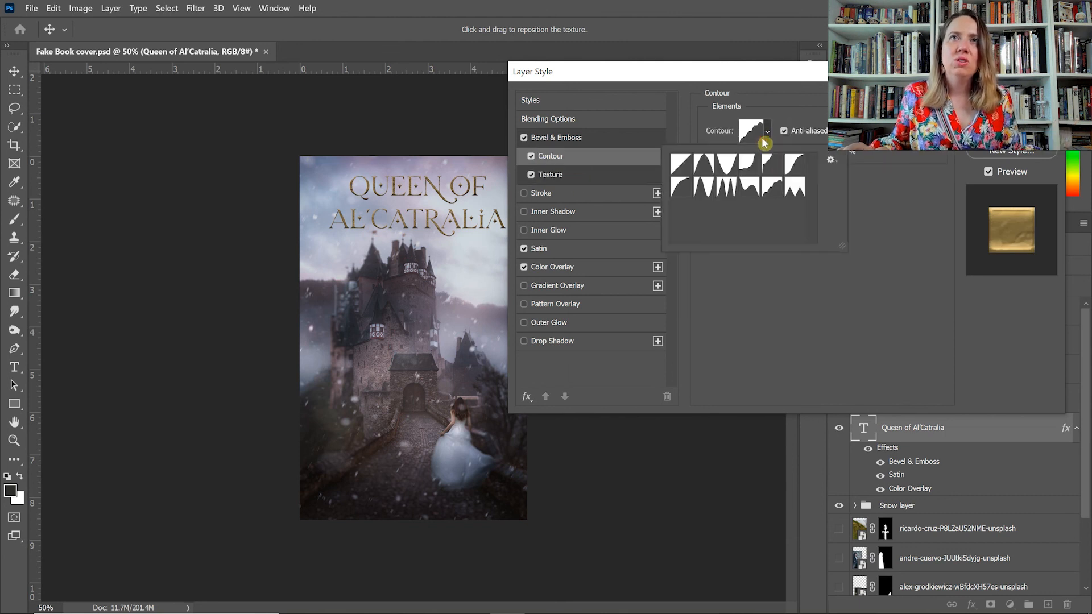
left_click(750, 189)
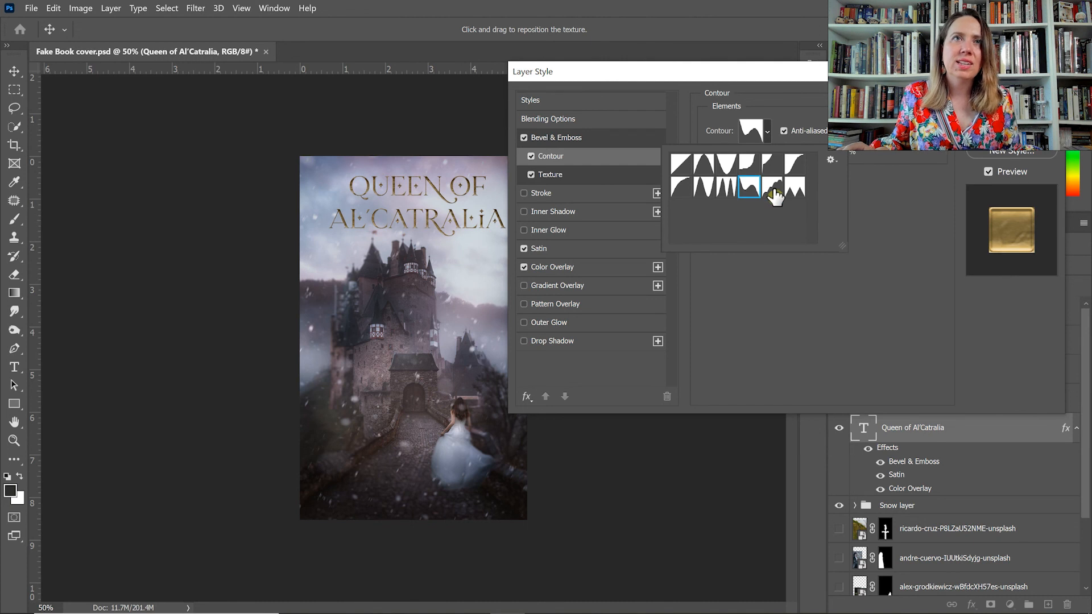
left_click(774, 194)
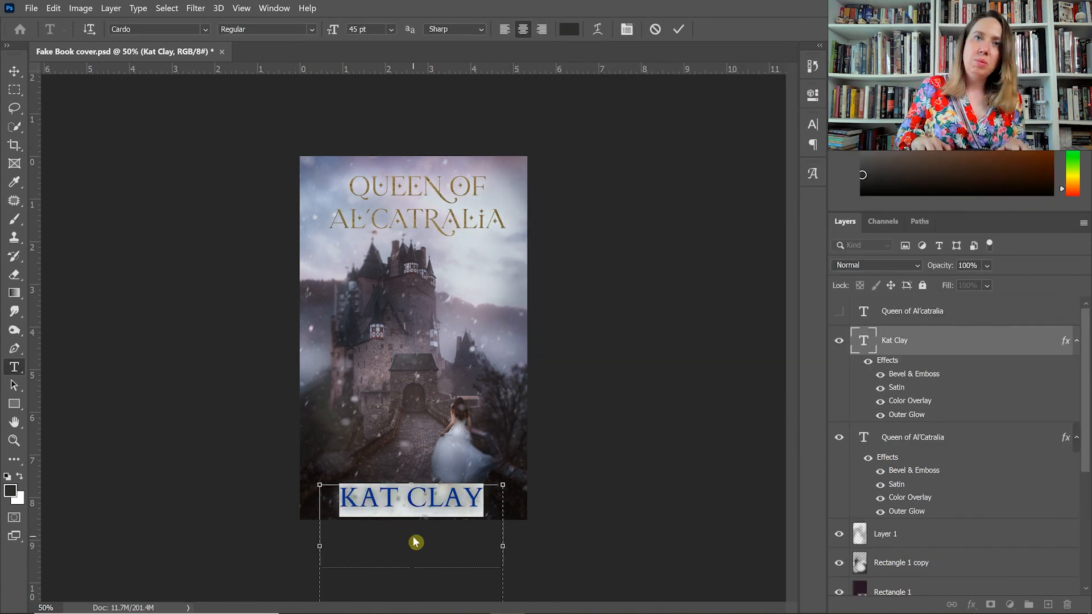
Finish editing the uppercase author name and hide its Outer Glow effect, keeping Satin on.
left_click(412, 536)
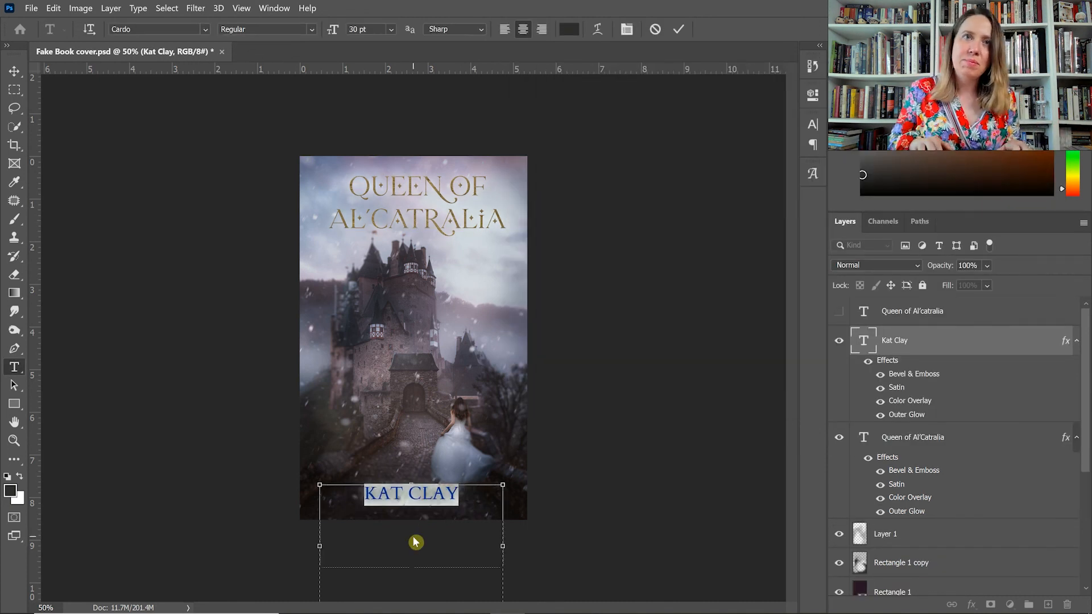
left_click(15, 70)
left_click(881, 387)
left_click(862, 438)
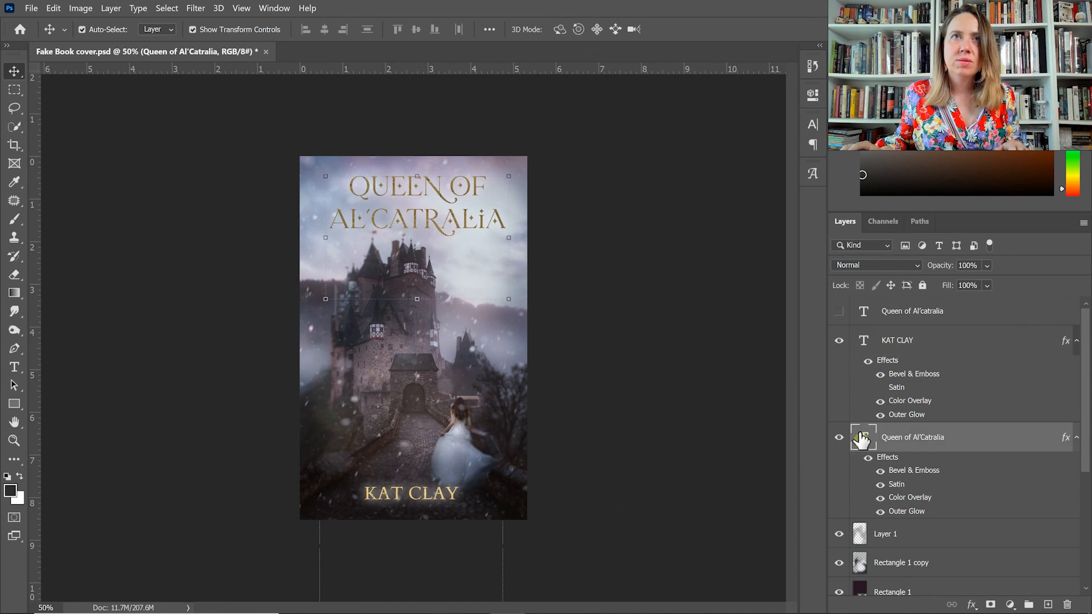
left_click(881, 415)
left_click(880, 387)
Nudge the author name down towards the lower edge of the cover and deselect it.
left_click(916, 340)
key("shift+Down")
key("shift+Down")
key("shift+Down")
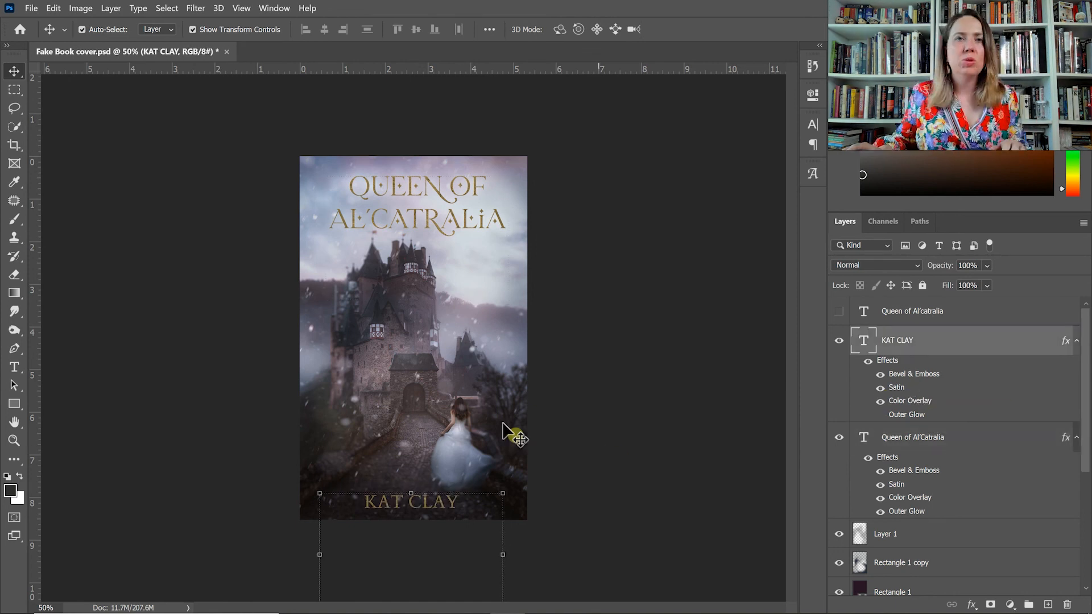
left_click(627, 445)
Add a gold review quote reading “A beautiful romance” - book blog above the author name, beside the woman's gown.
left_click(14, 368)
left_click_drag(316, 387, 440, 477)
type("A beautiful romance” - book blog")
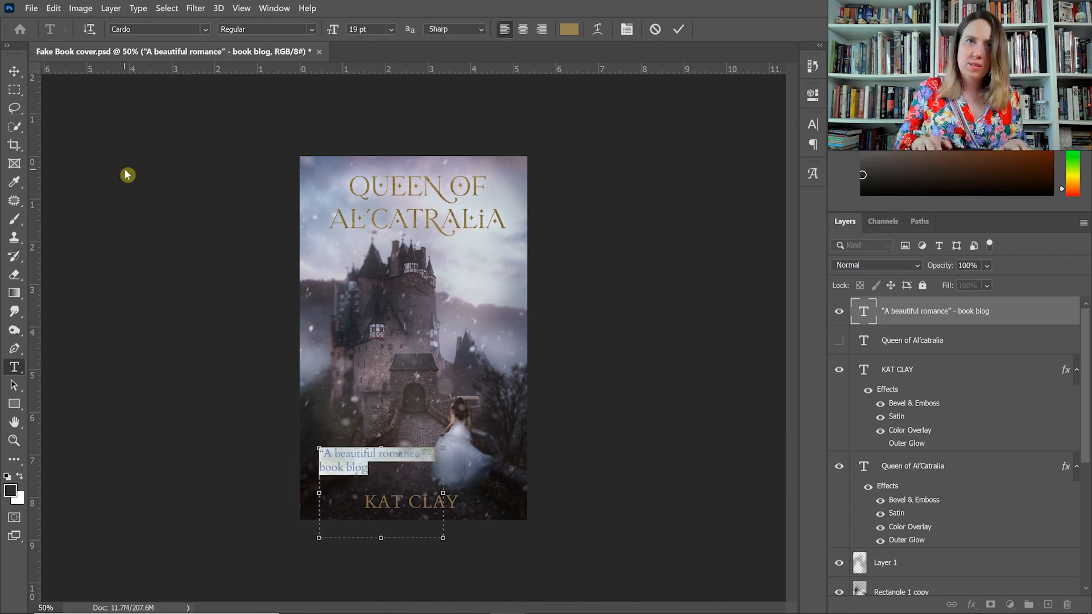
left_click(734, 467)
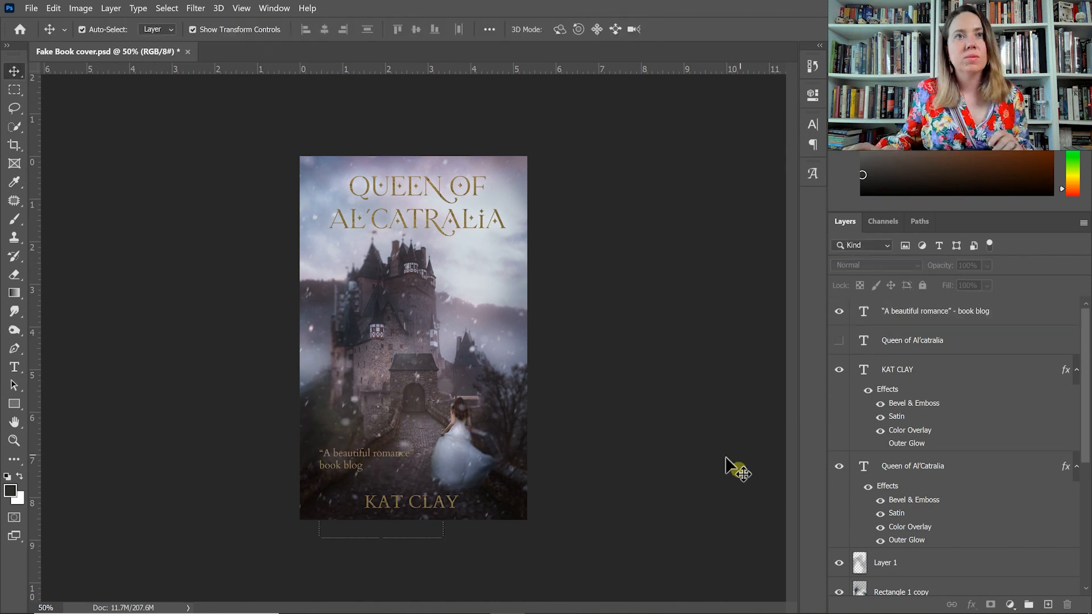